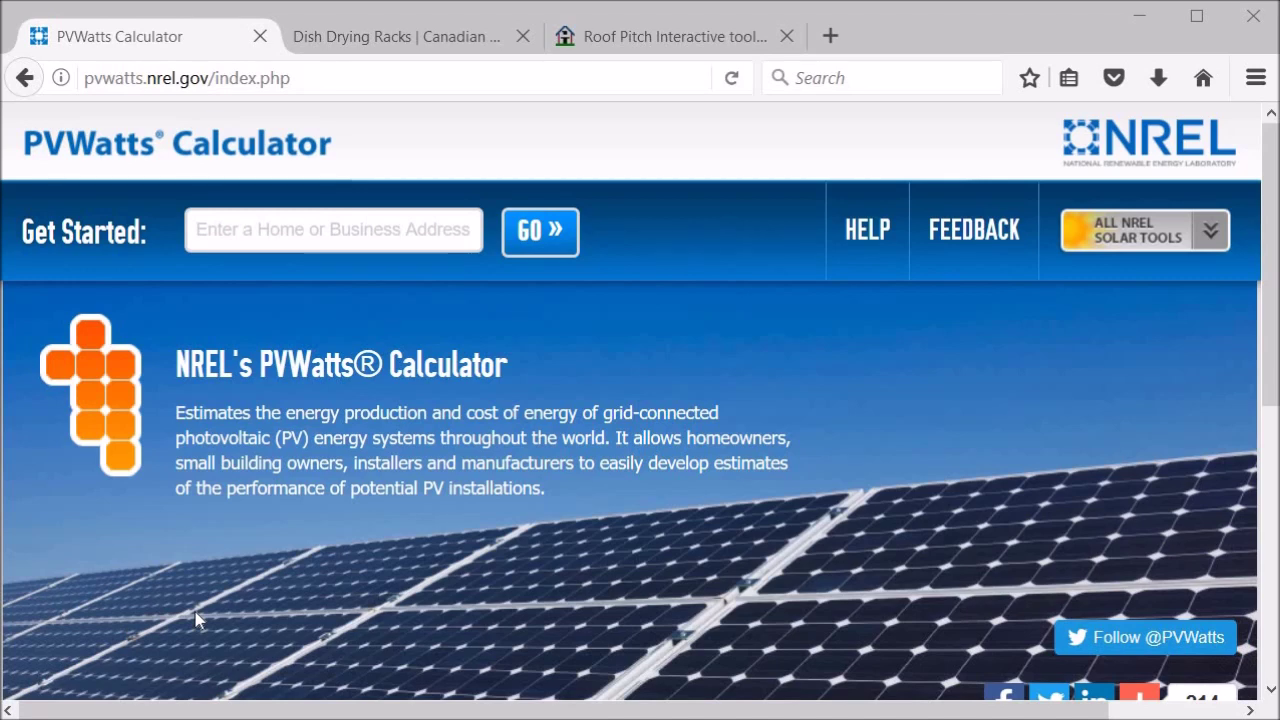
- Switch to the Canadian Renegade blog tab showing the Dish Drying Racks post
key("ctrl+Tab")
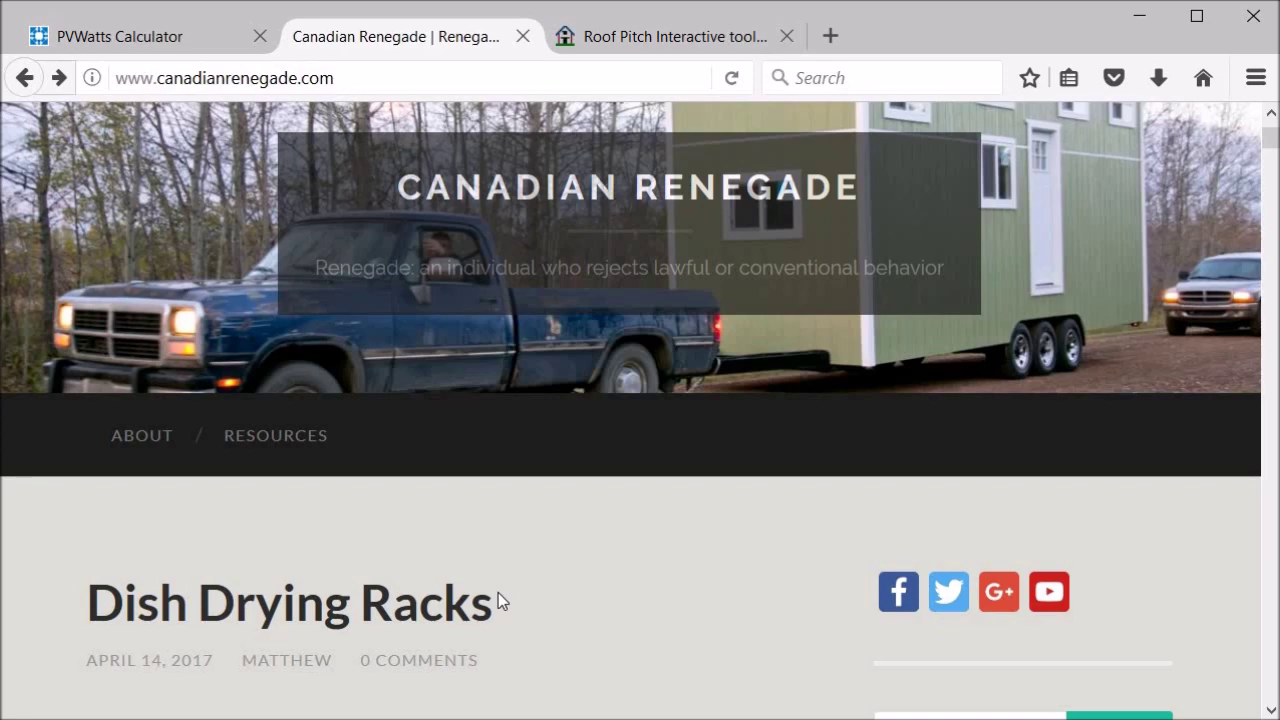
- Browse the blog's Resources page of tiny house blogs and building tools, then return to PVWatts
scroll(498, 592, "down", 6)
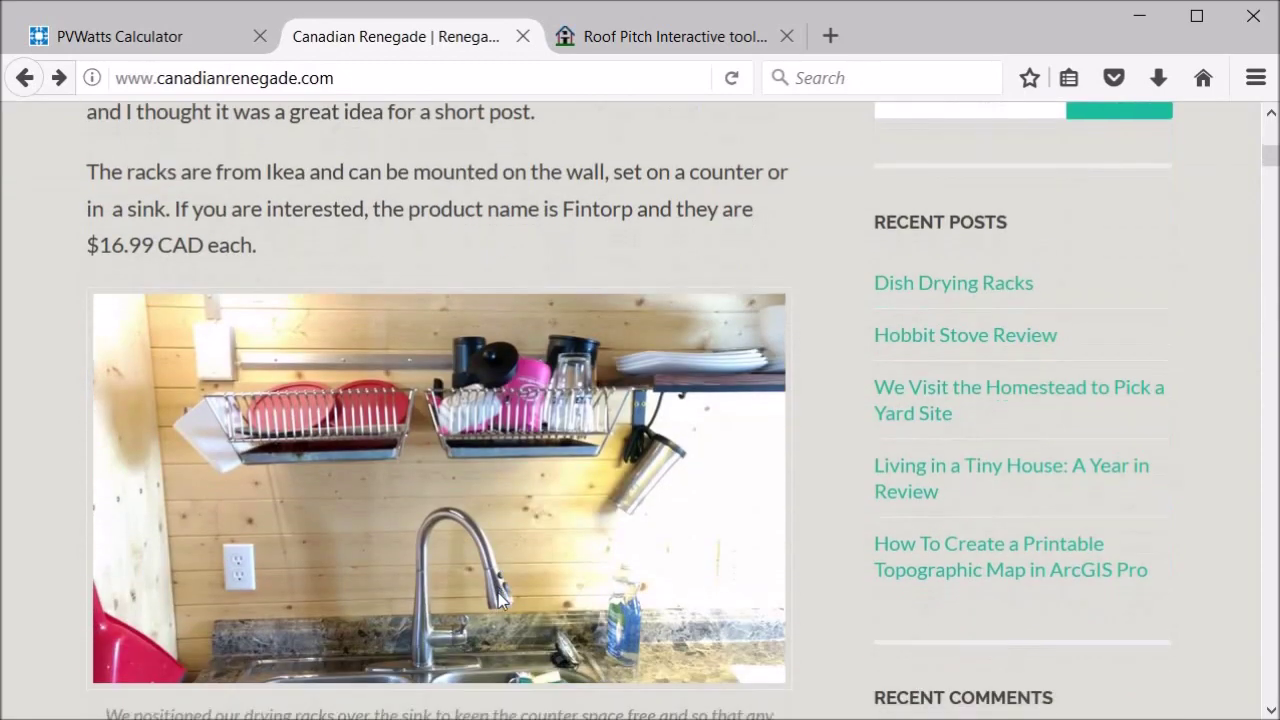
scroll(498, 596, "down", 7)
scroll(498, 598, "up", 3)
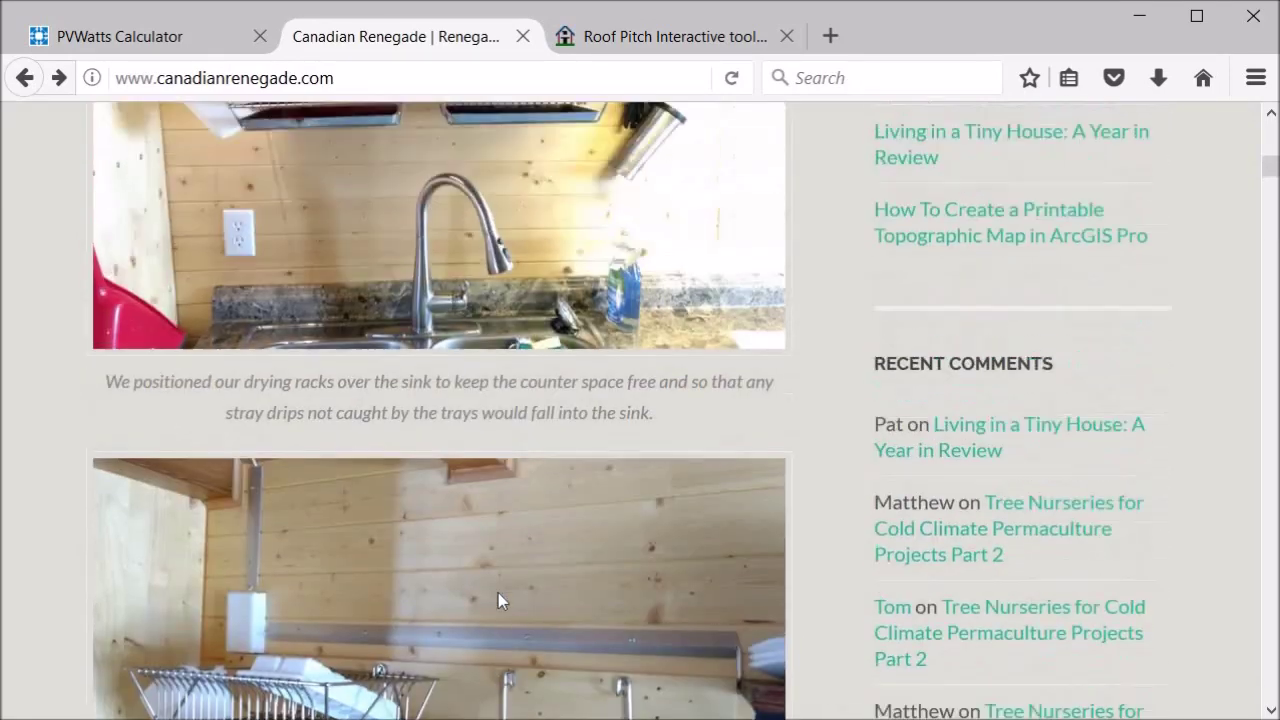
scroll(498, 592, "up", 10)
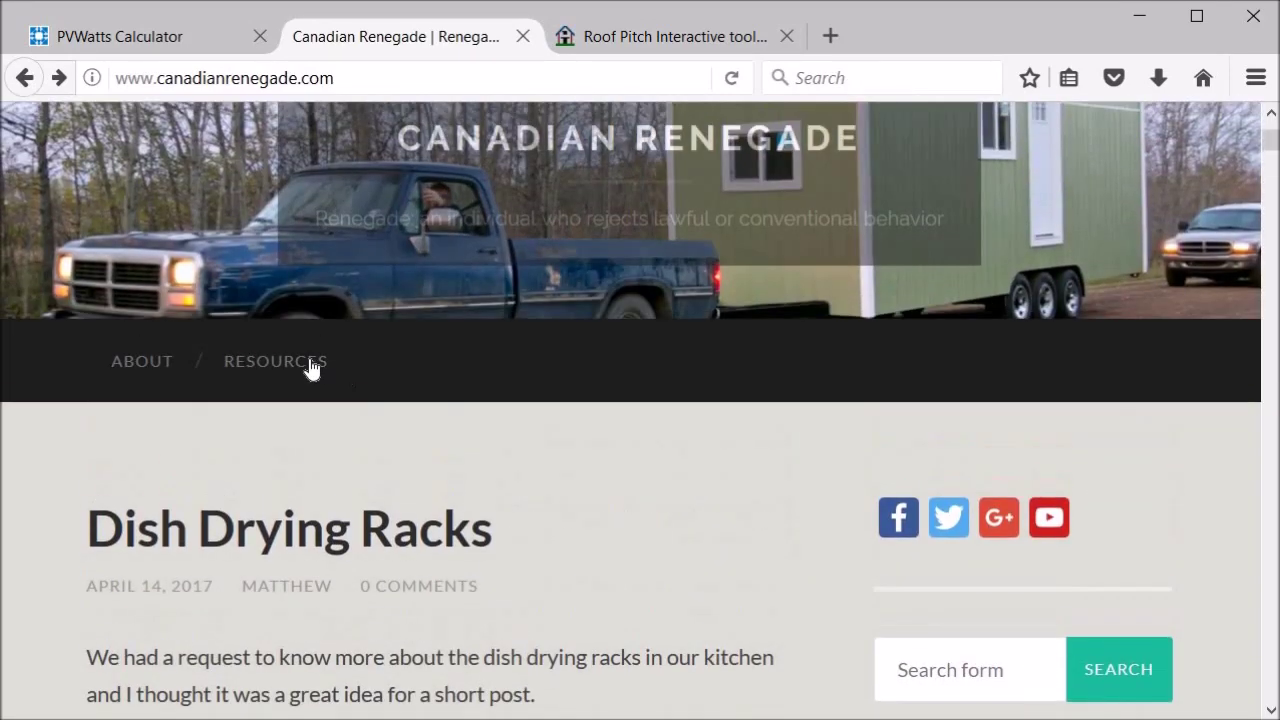
left_click(310, 367)
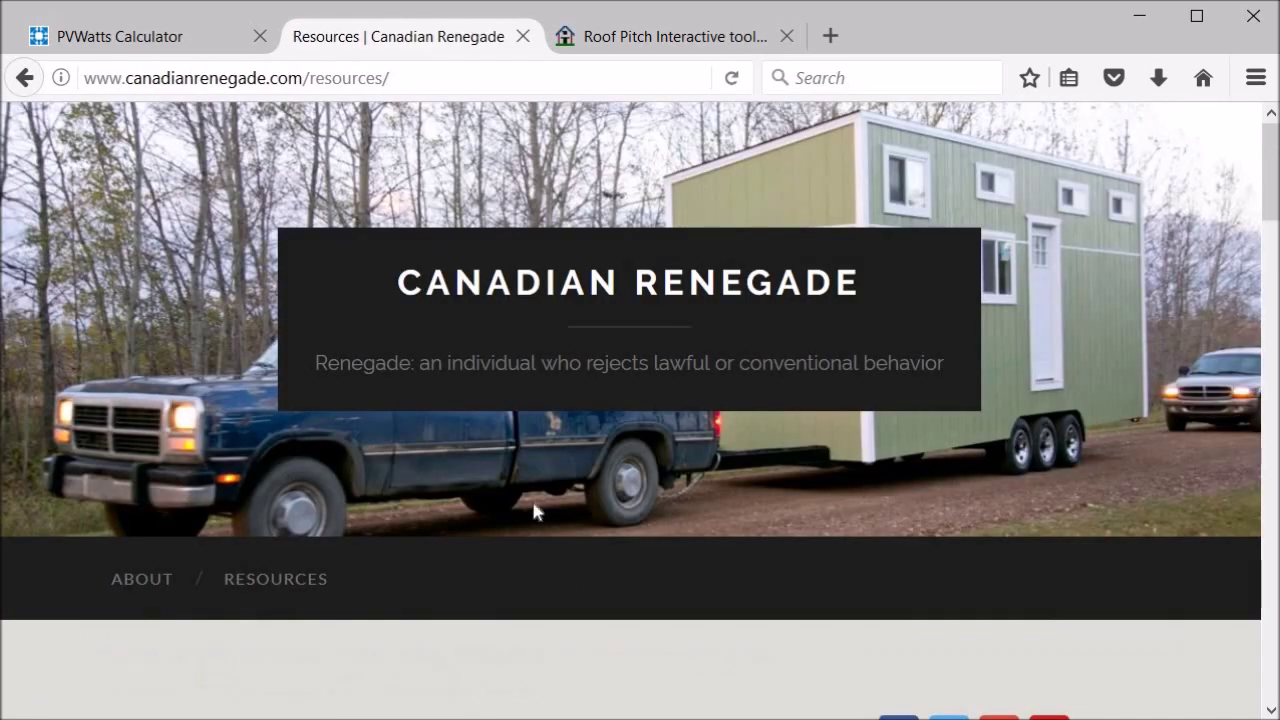
scroll(577, 629, "down", 5)
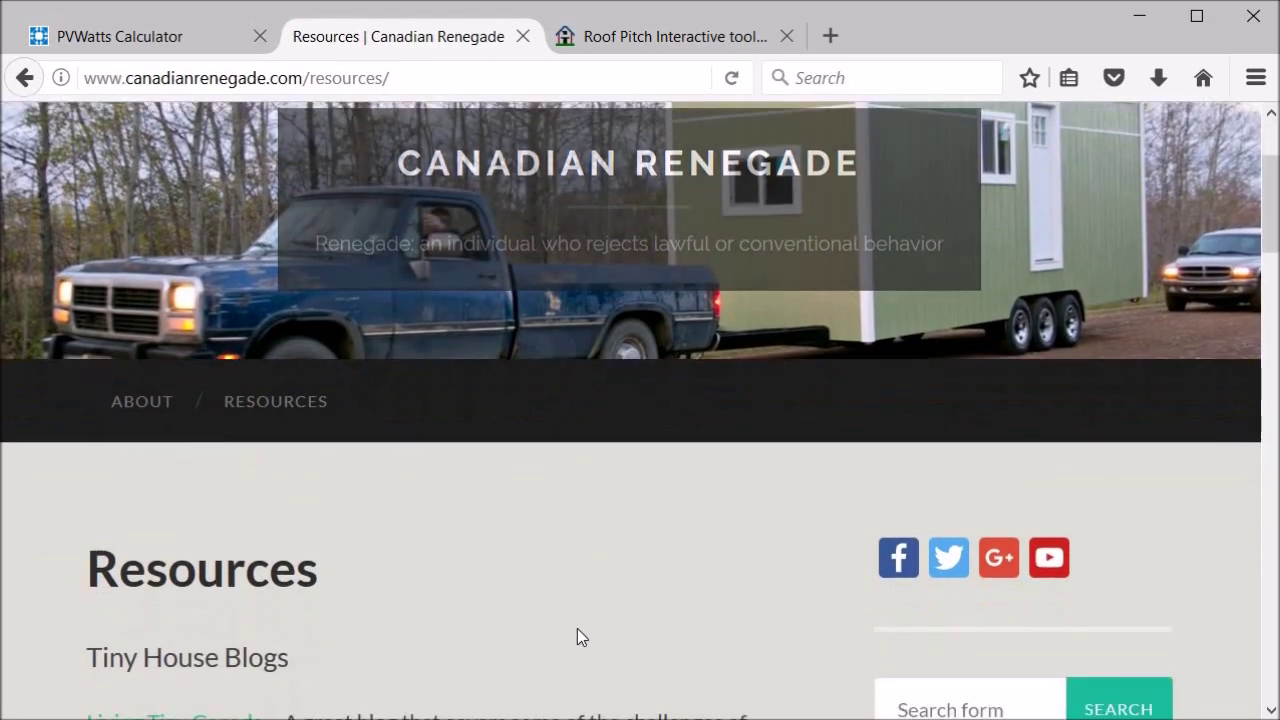
scroll(577, 628, "down", 4)
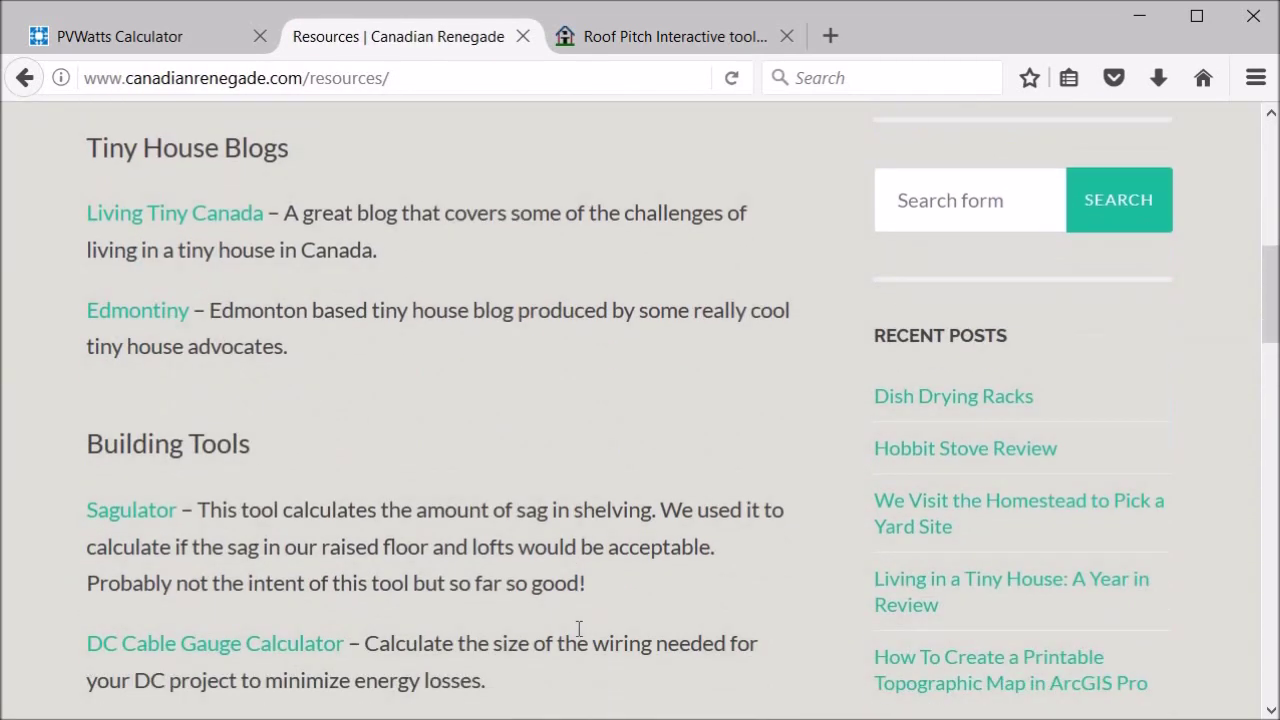
scroll(577, 628, "down", 1)
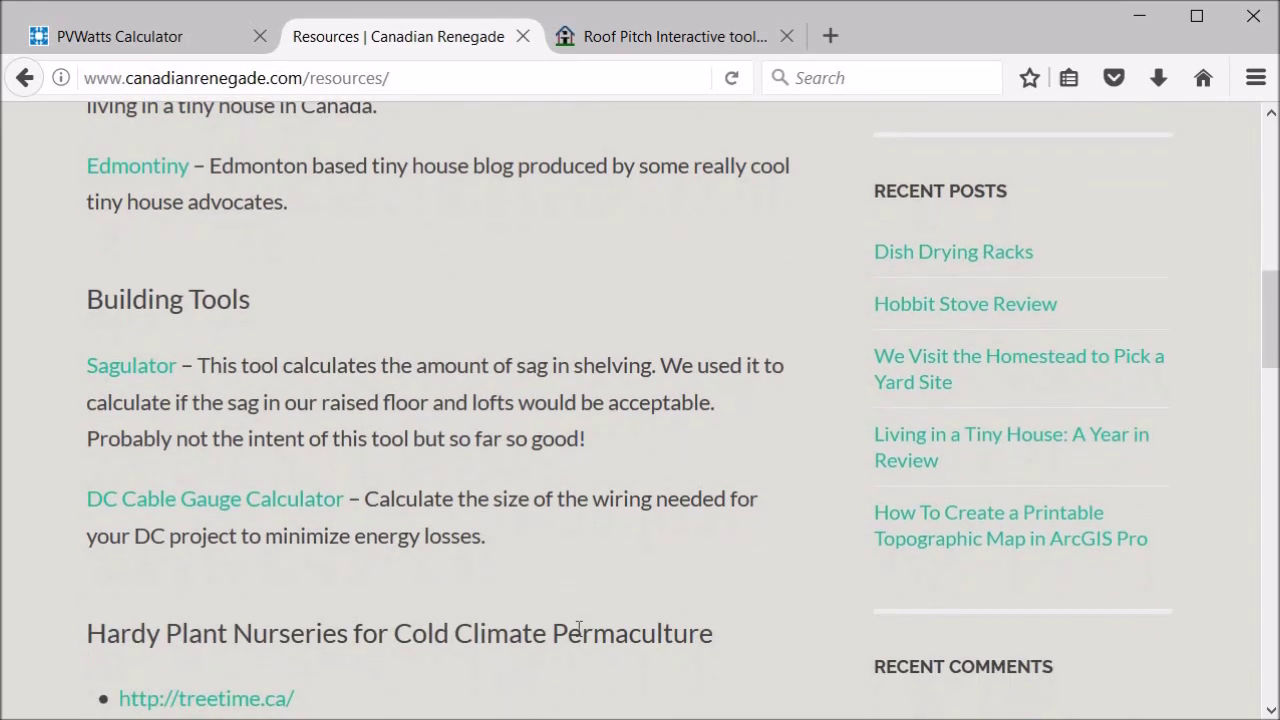
scroll(577, 628, "down", 1)
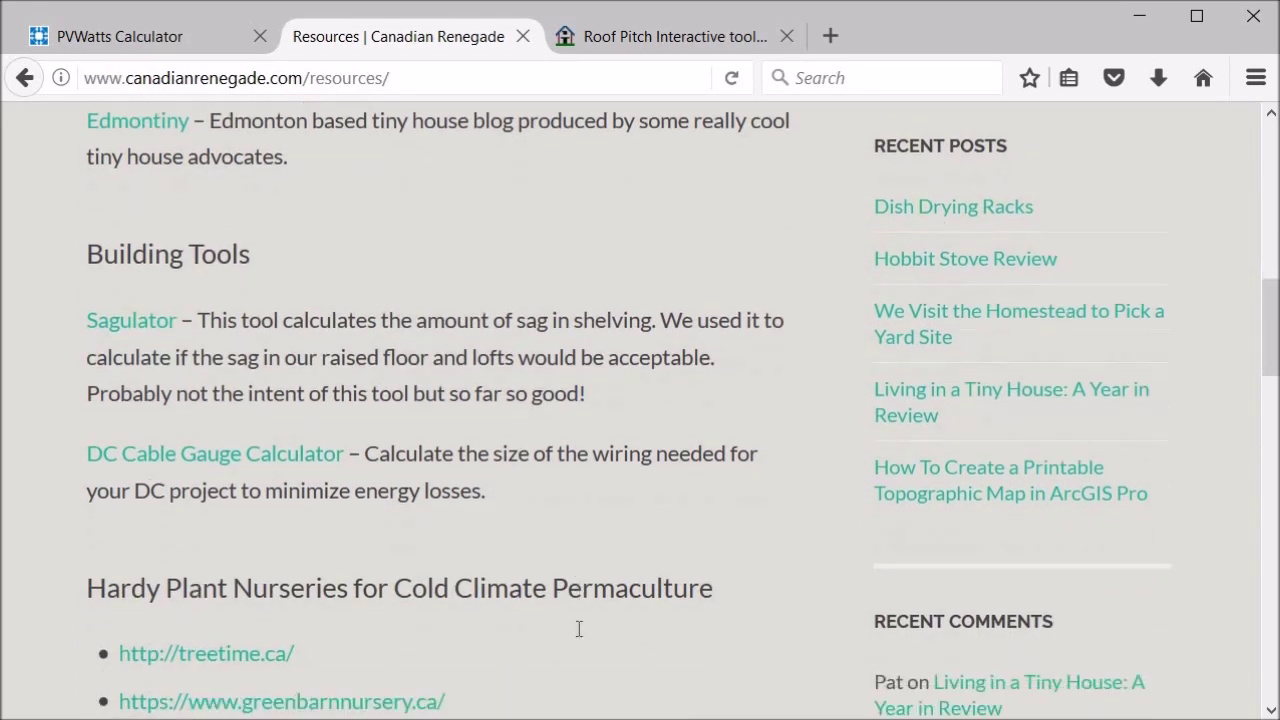
key("ctrl+Page_Up")
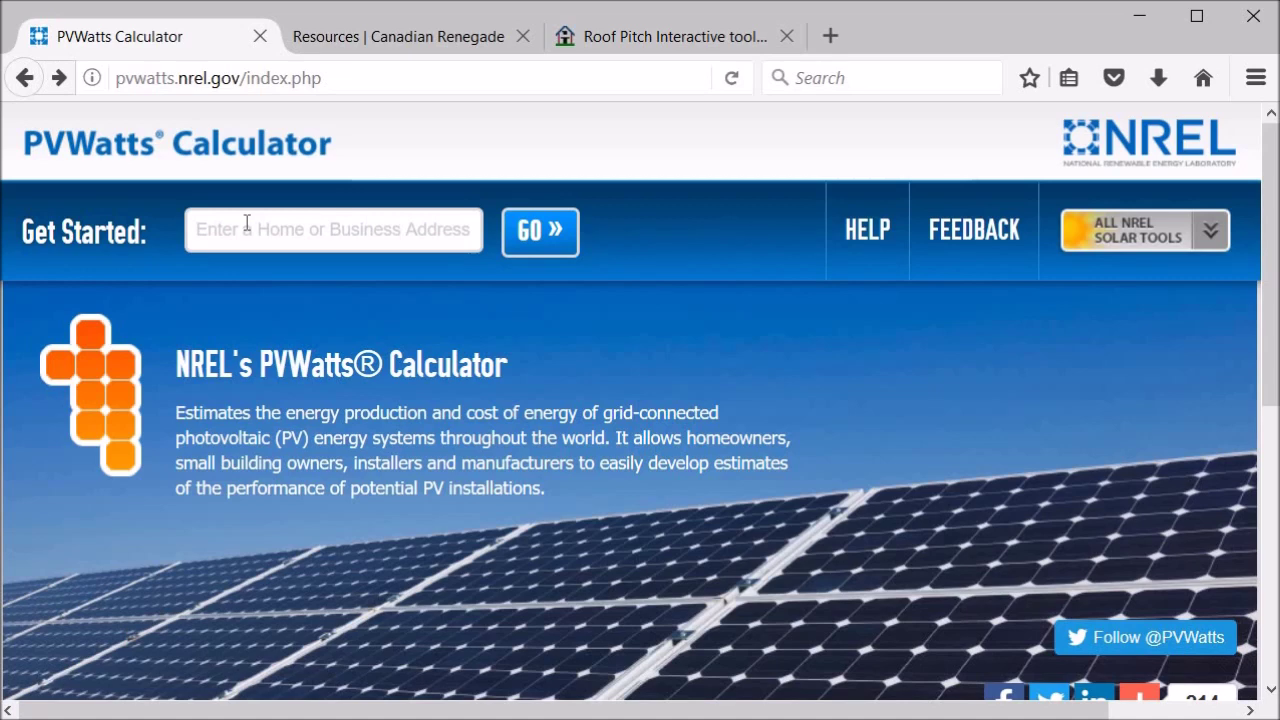
- Look up the Edmonton house's location by pasting its street address
left_click(247, 224)
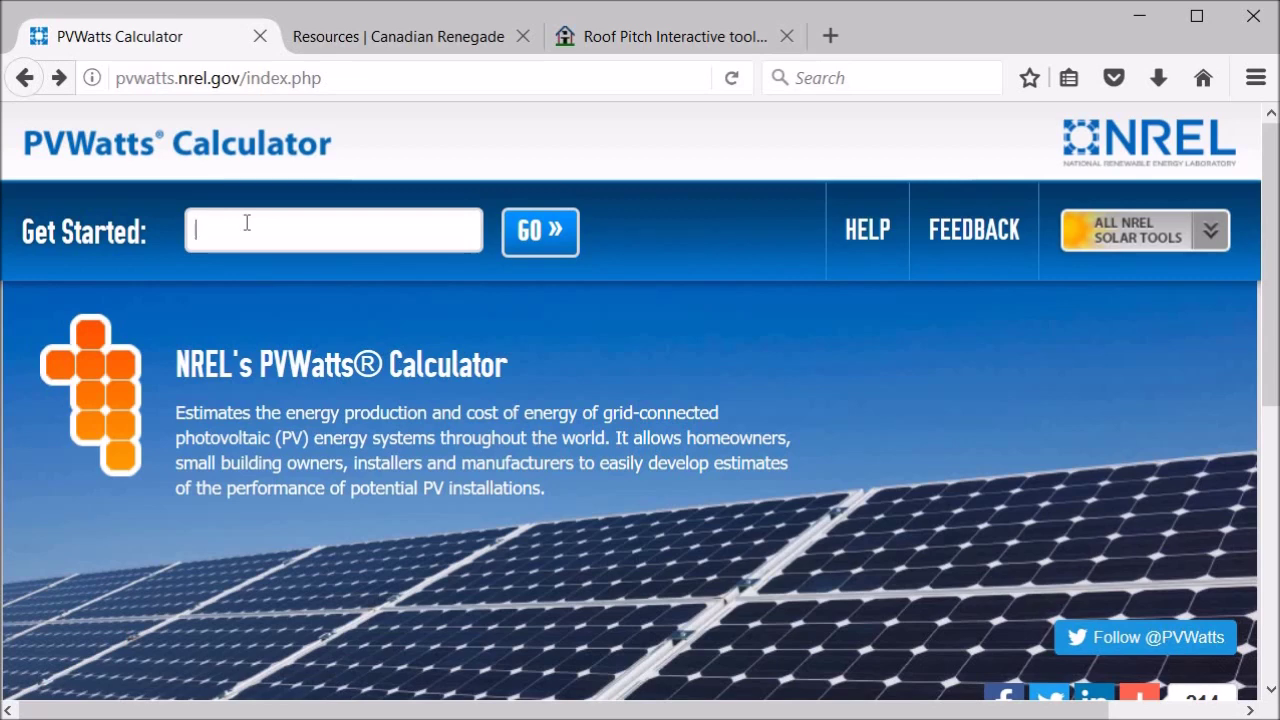
key("ctrl+v")
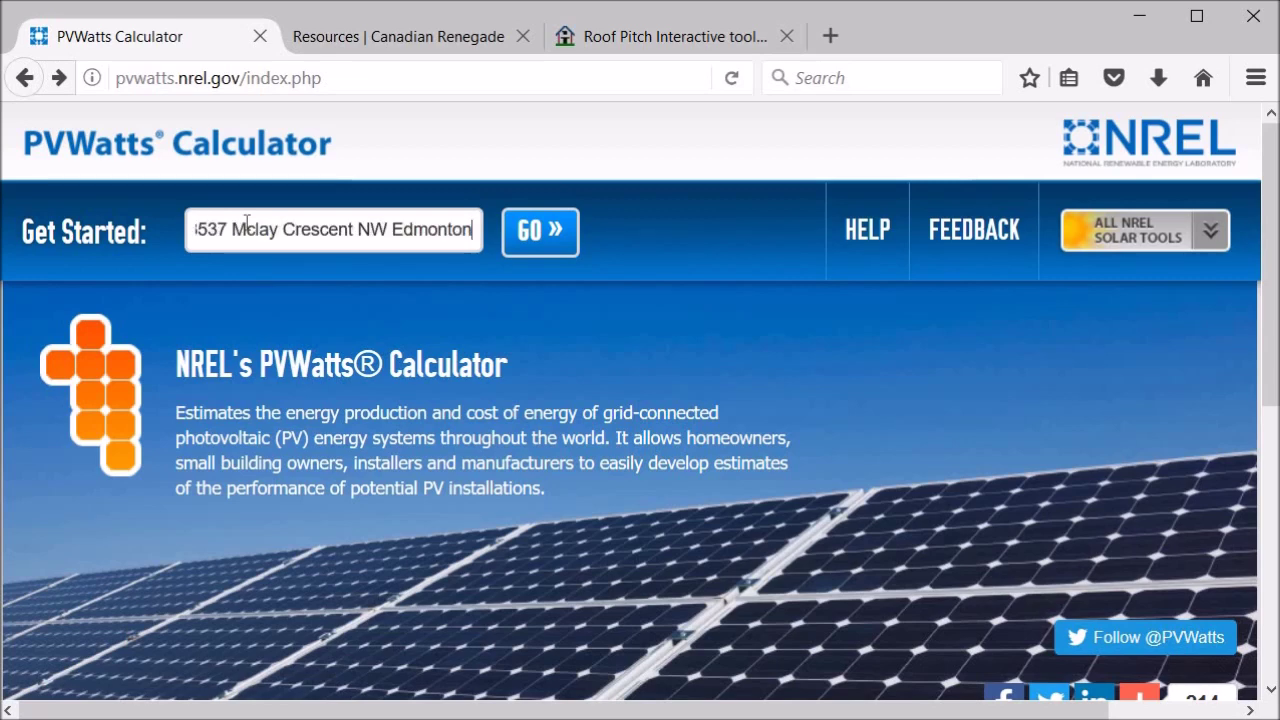
left_click(560, 234)
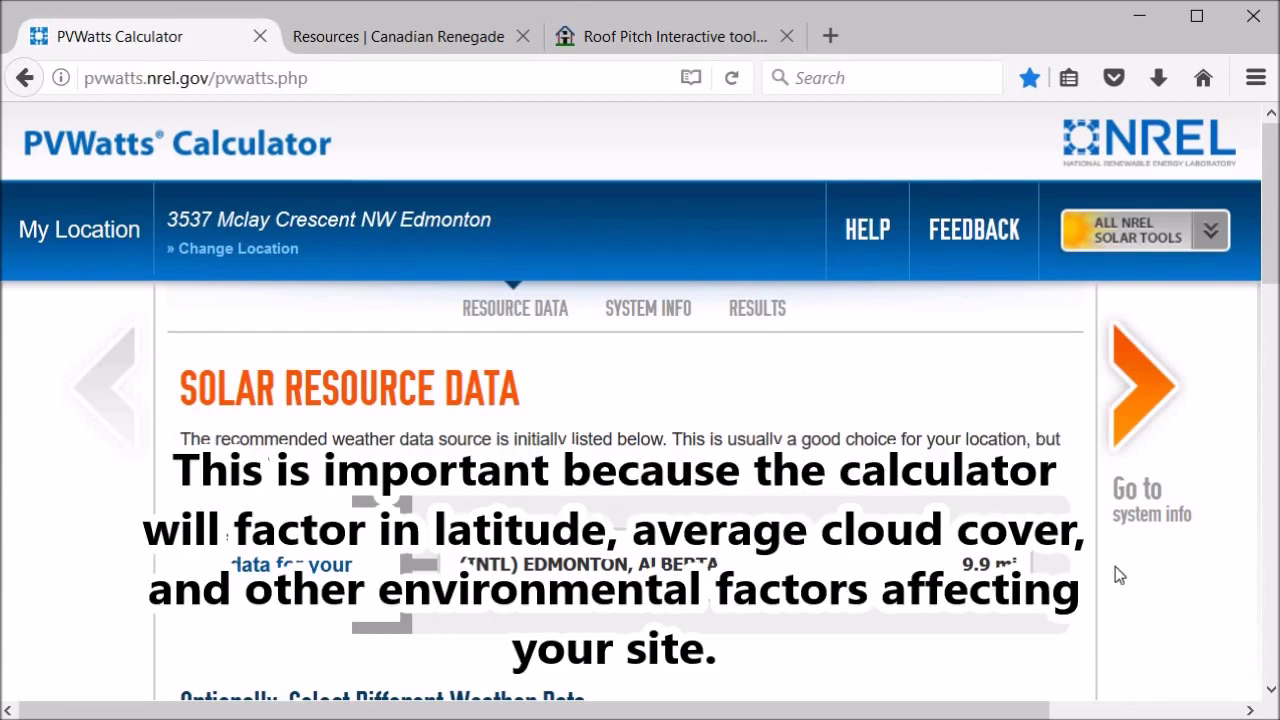
- Review the Edmonton weather station's solar resource data and continue to System Info
scroll(1118, 575, "down", 5)
scroll(1116, 567, "down", 1)
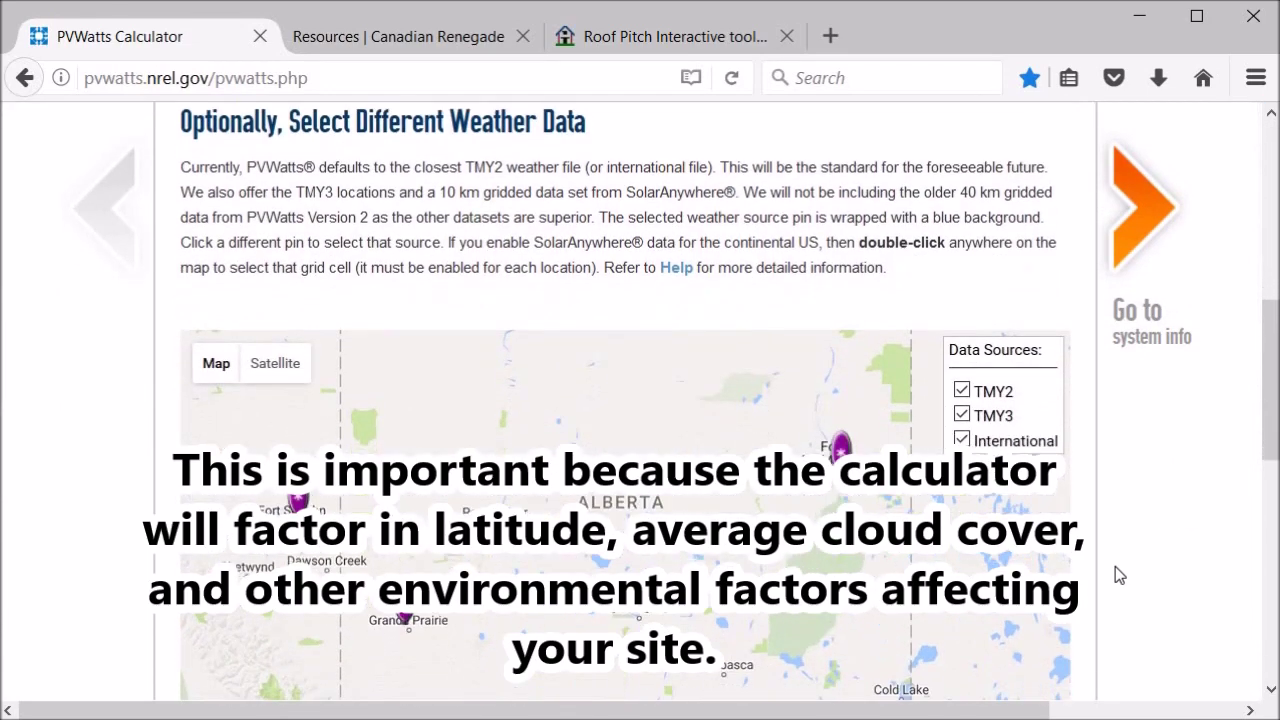
scroll(1115, 568, "up", 5)
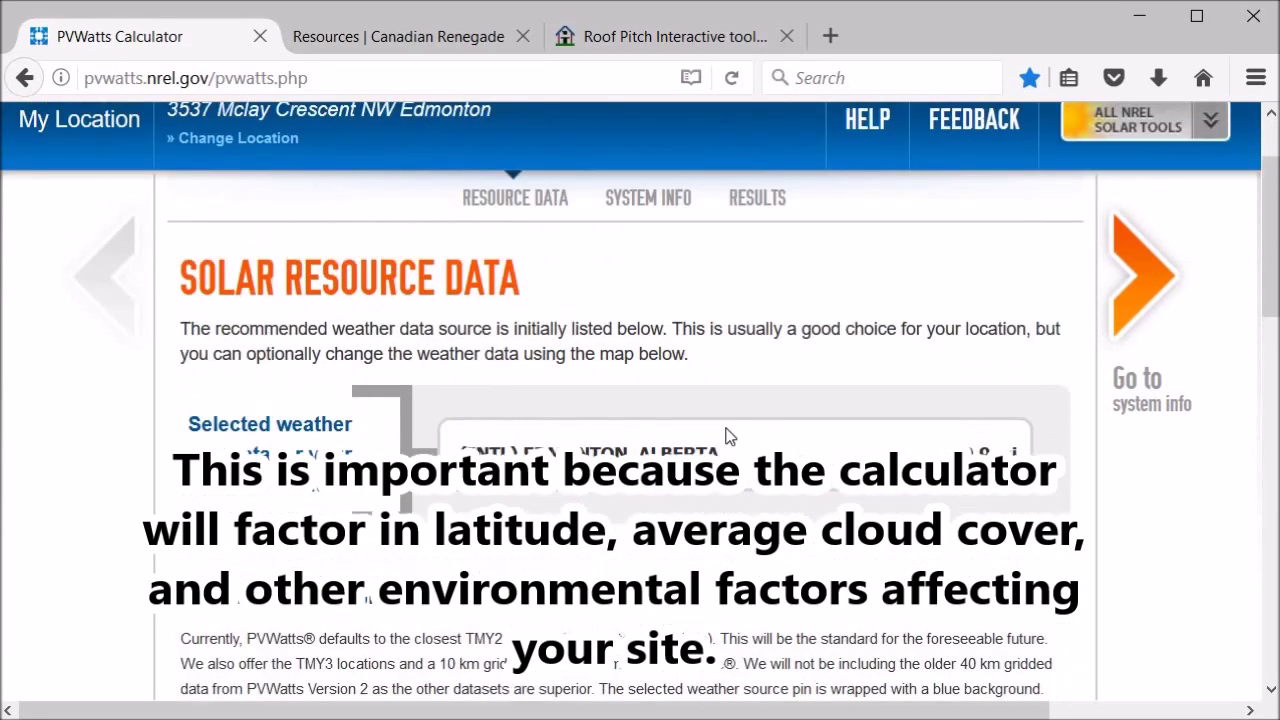
left_click(1145, 292)
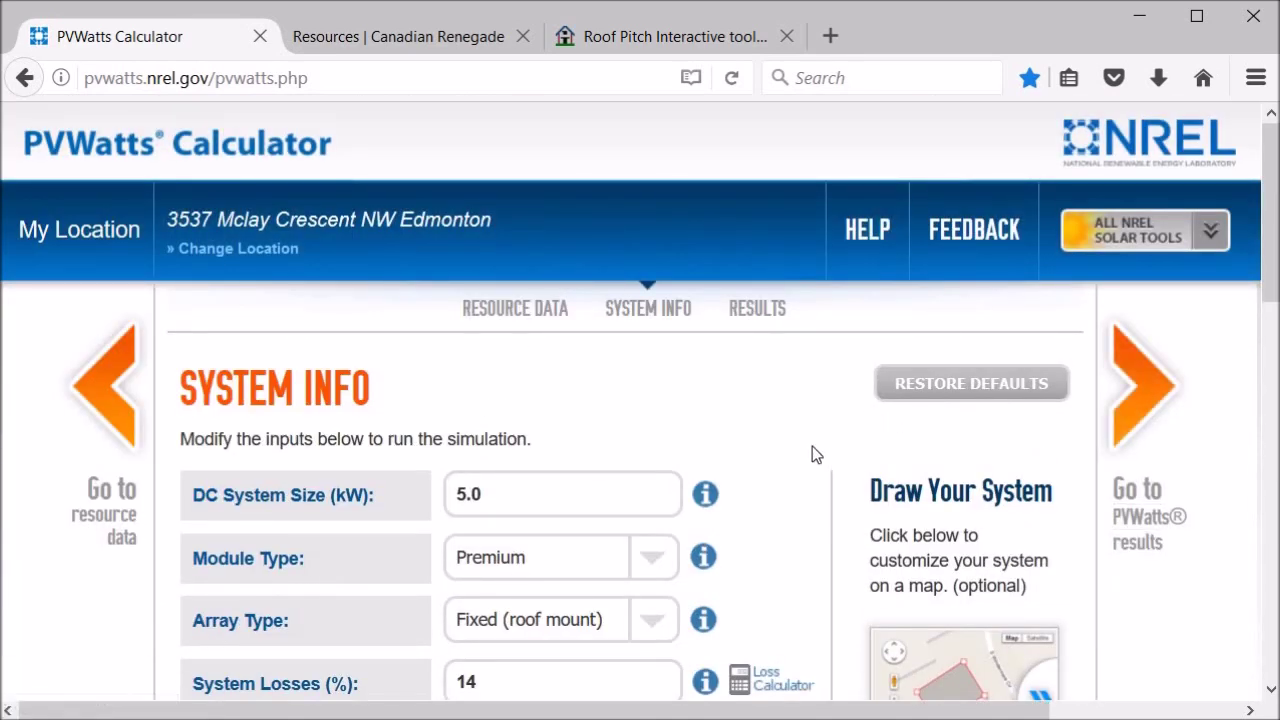
- Review the 5.0 kW, 14% loss, 20° tilt, 180° azimuth defaults and read the DC System Size help
scroll(757, 437, "down", 4)
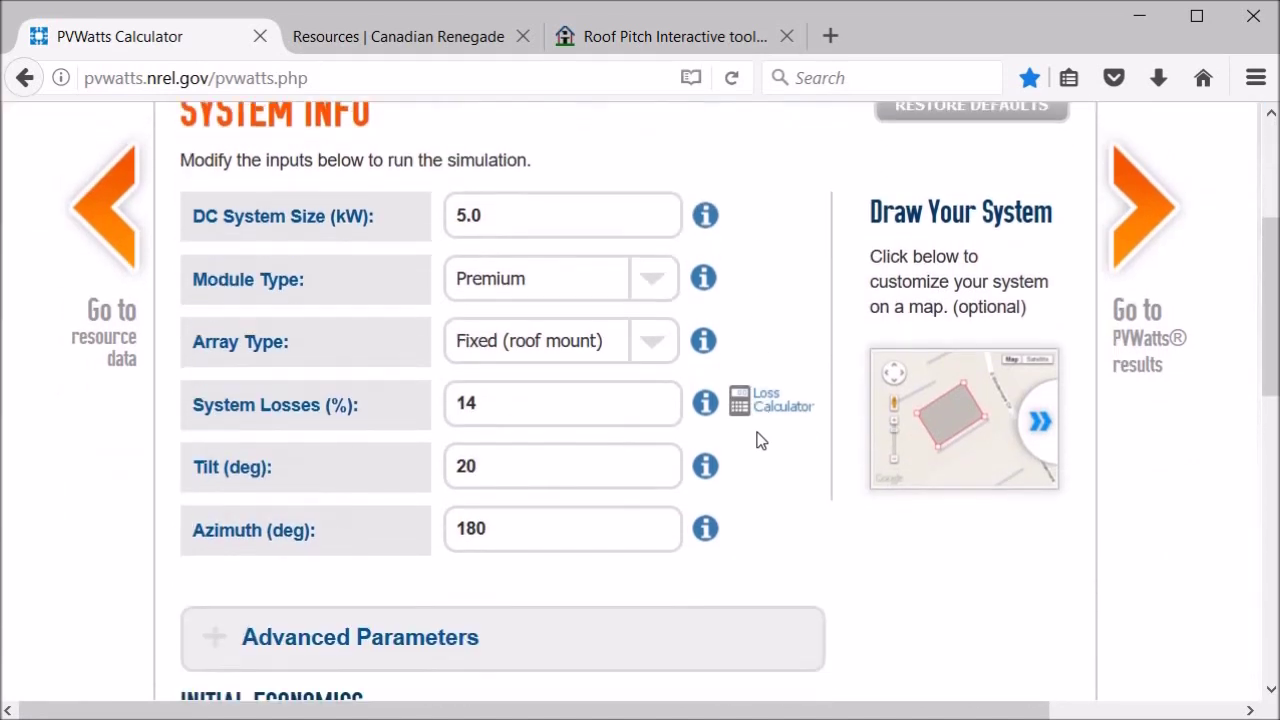
scroll(757, 437, "down", 5)
scroll(757, 437, "up", 4)
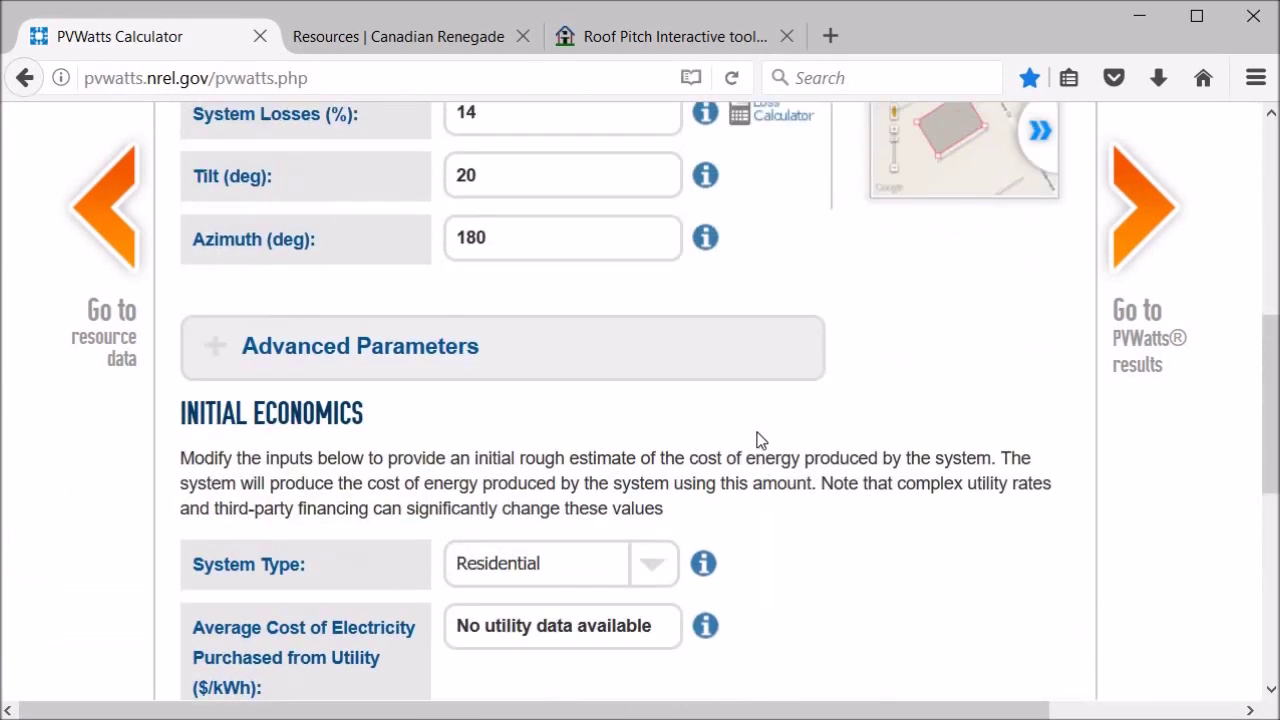
scroll(757, 437, "up", 4)
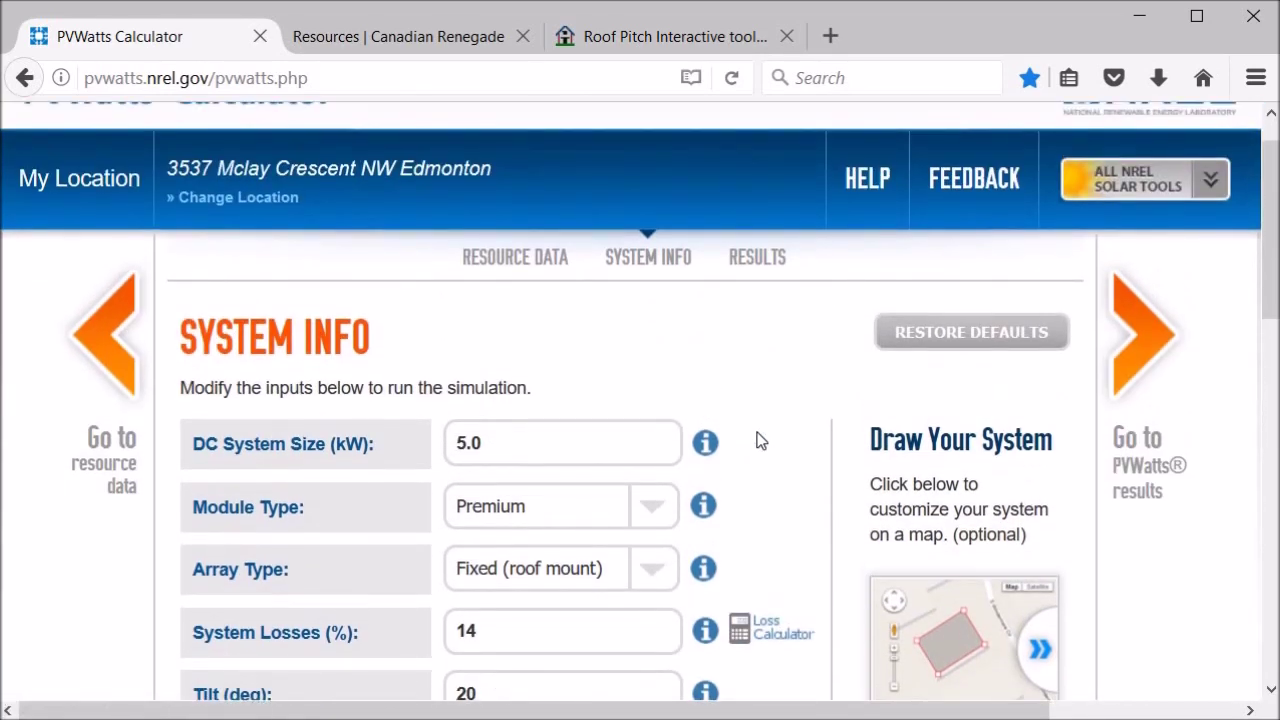
left_click(708, 442)
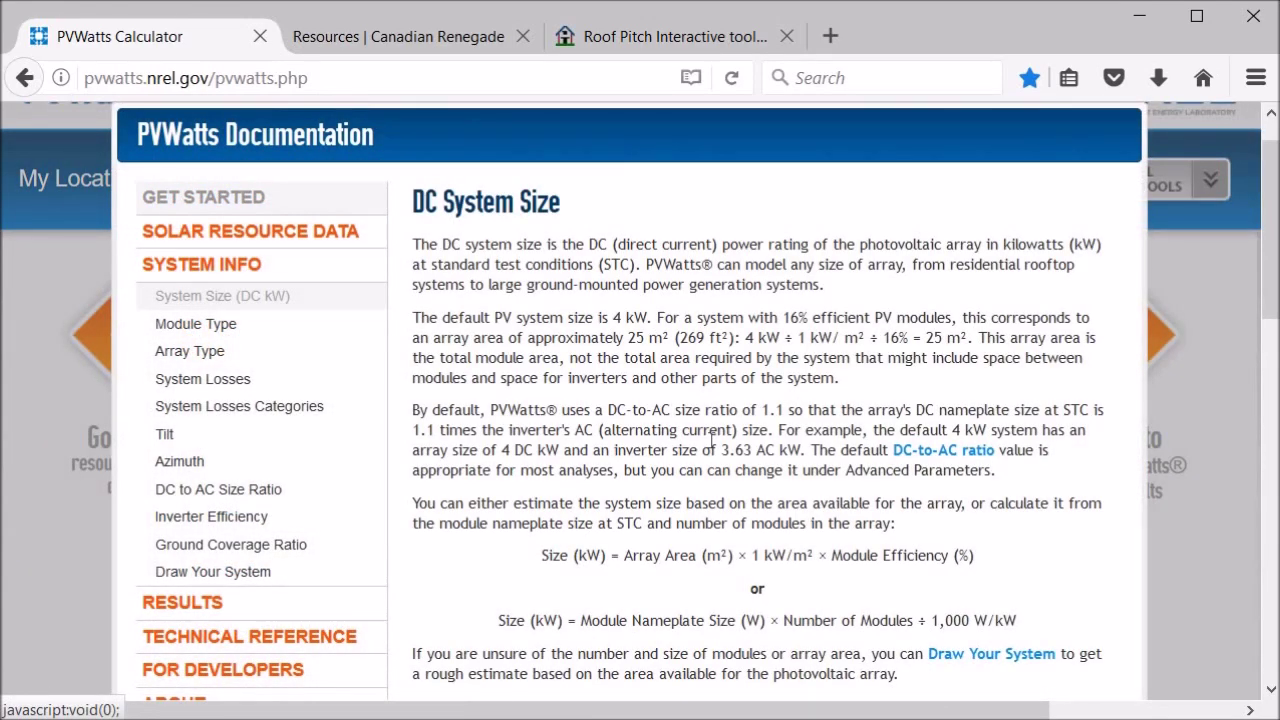
scroll(1008, 458, "down", 3)
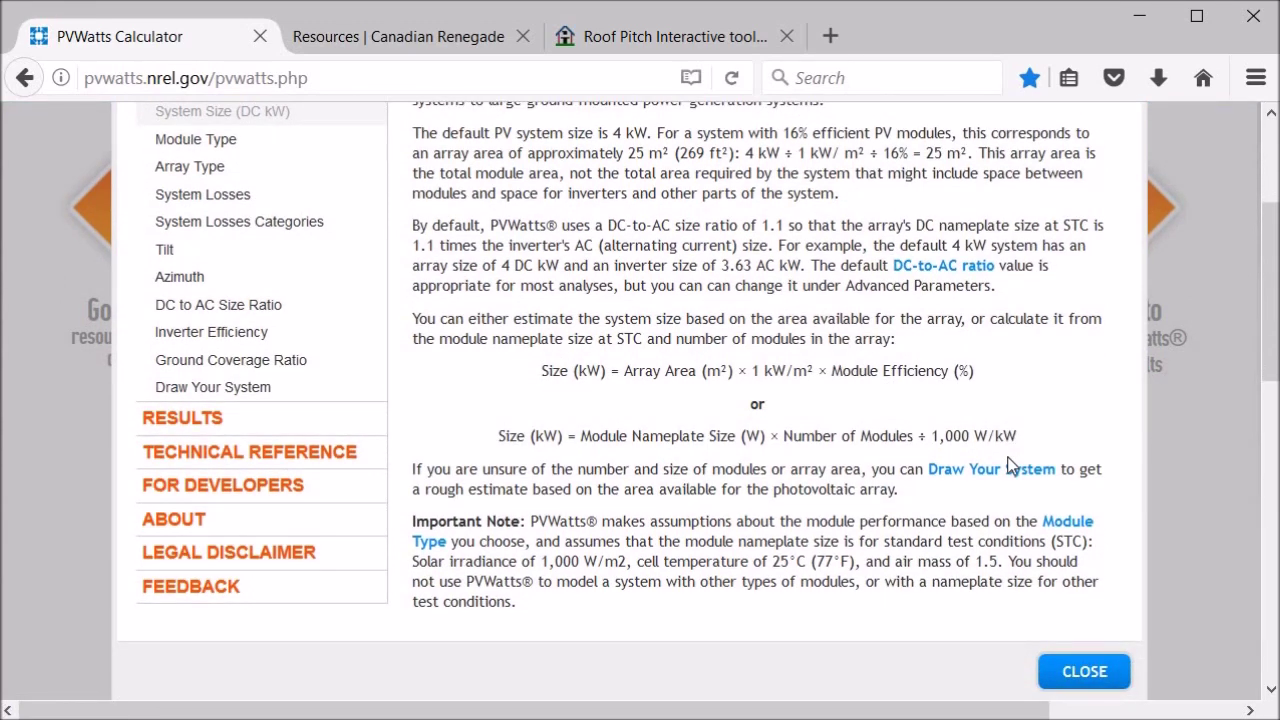
left_click(1095, 668)
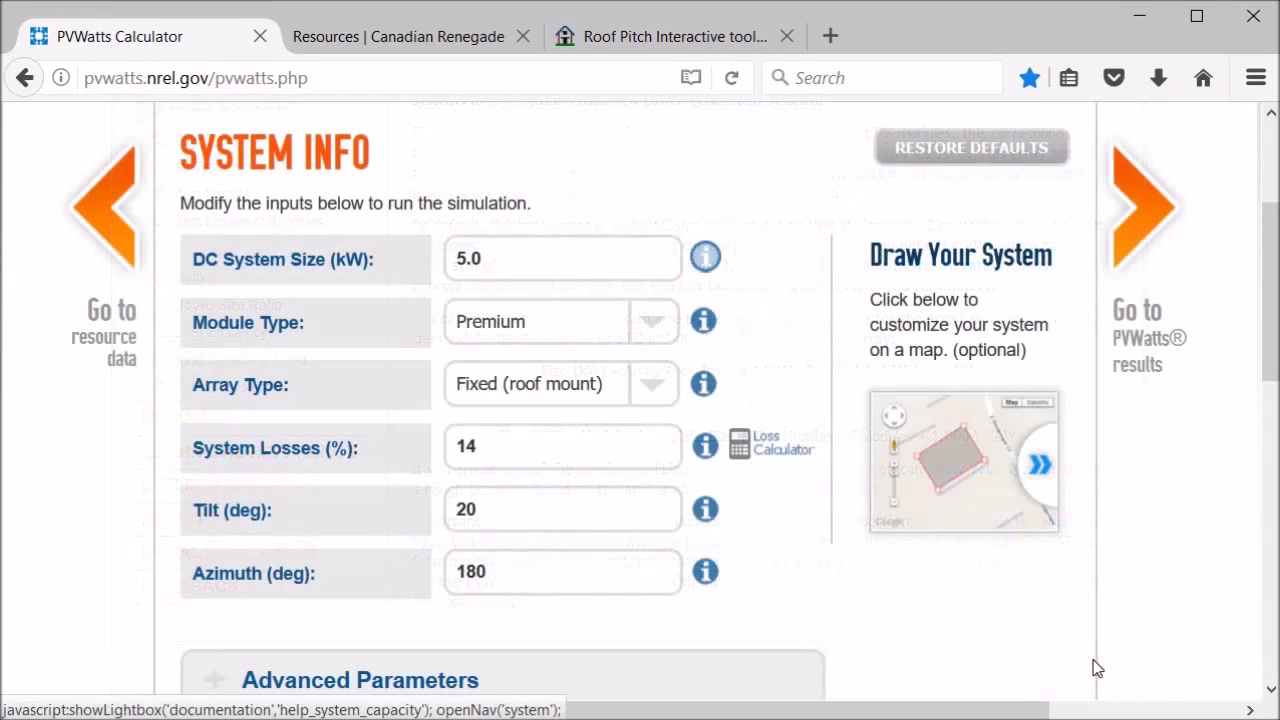
- Open the Draw Your System map and toggle 45° imagery on, then back to straight-down view
left_click(1039, 474)
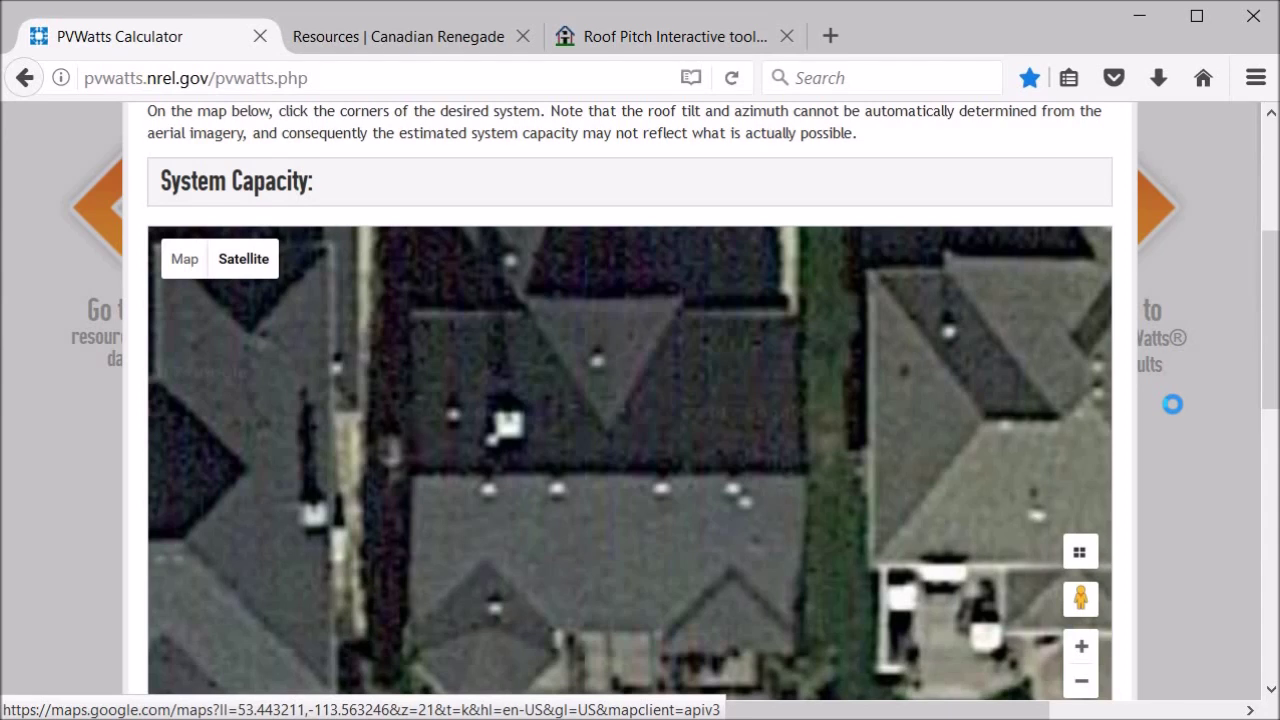
scroll(1172, 404, "down", 2)
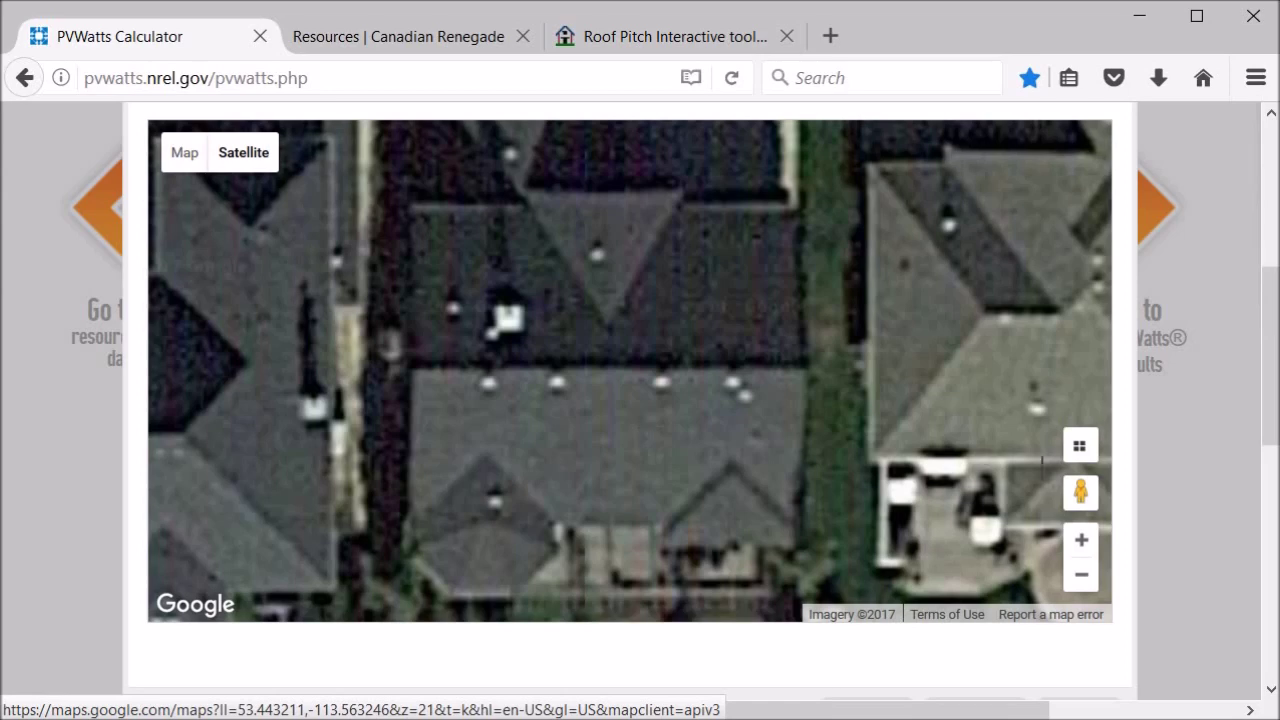
left_click(1085, 452)
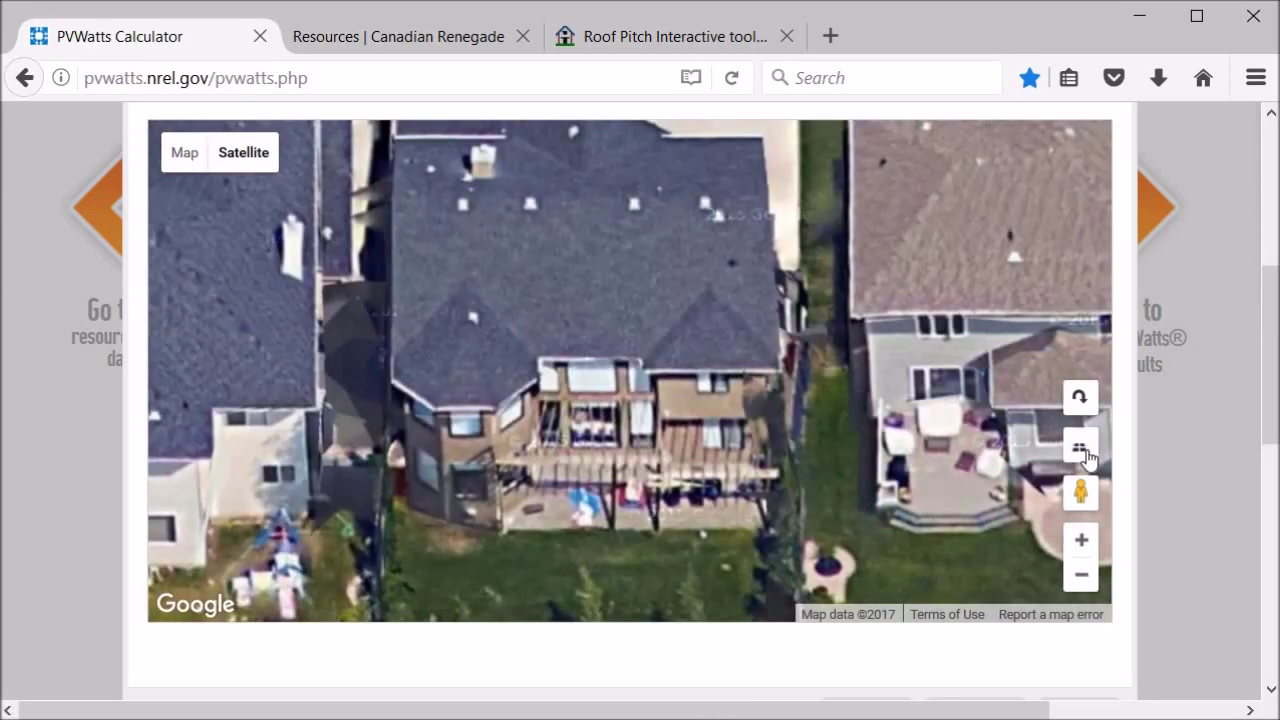
left_click(1084, 452)
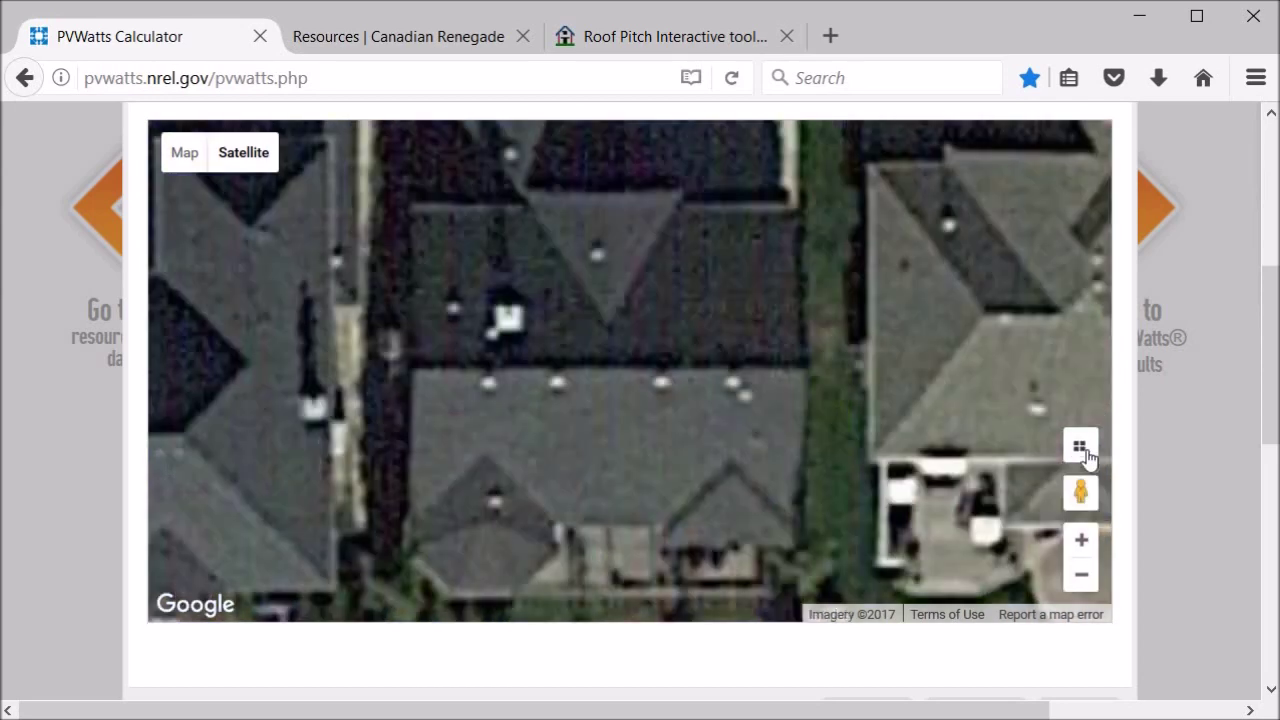
- Outline the house roof with four corners, adjusting it to a 36 m² area
left_click(416, 401)
left_click(802, 398)
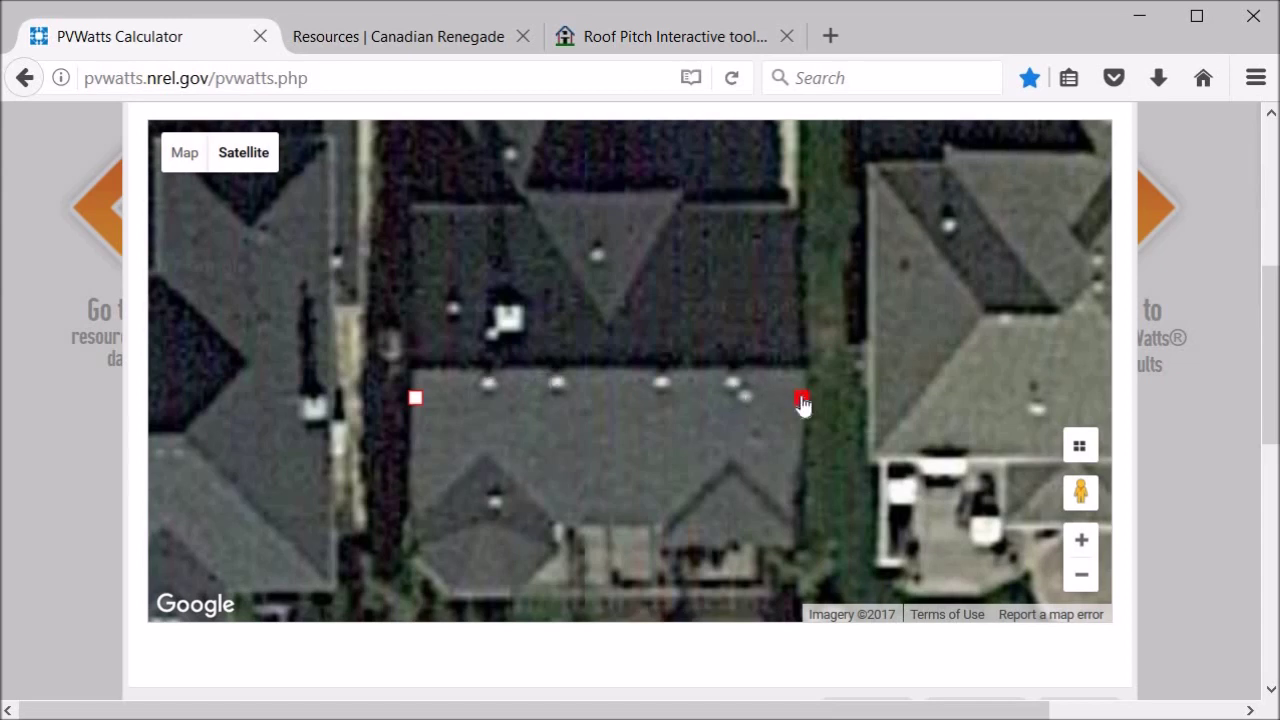
left_click(798, 474)
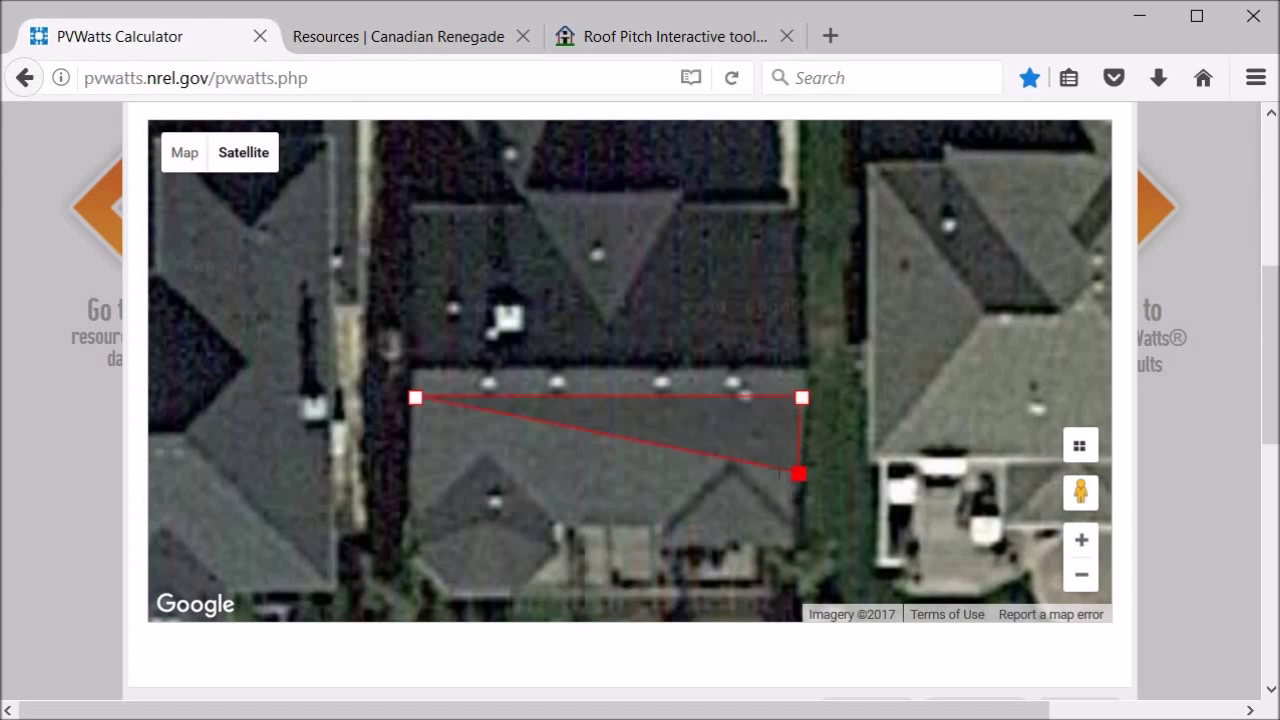
left_click(412, 467)
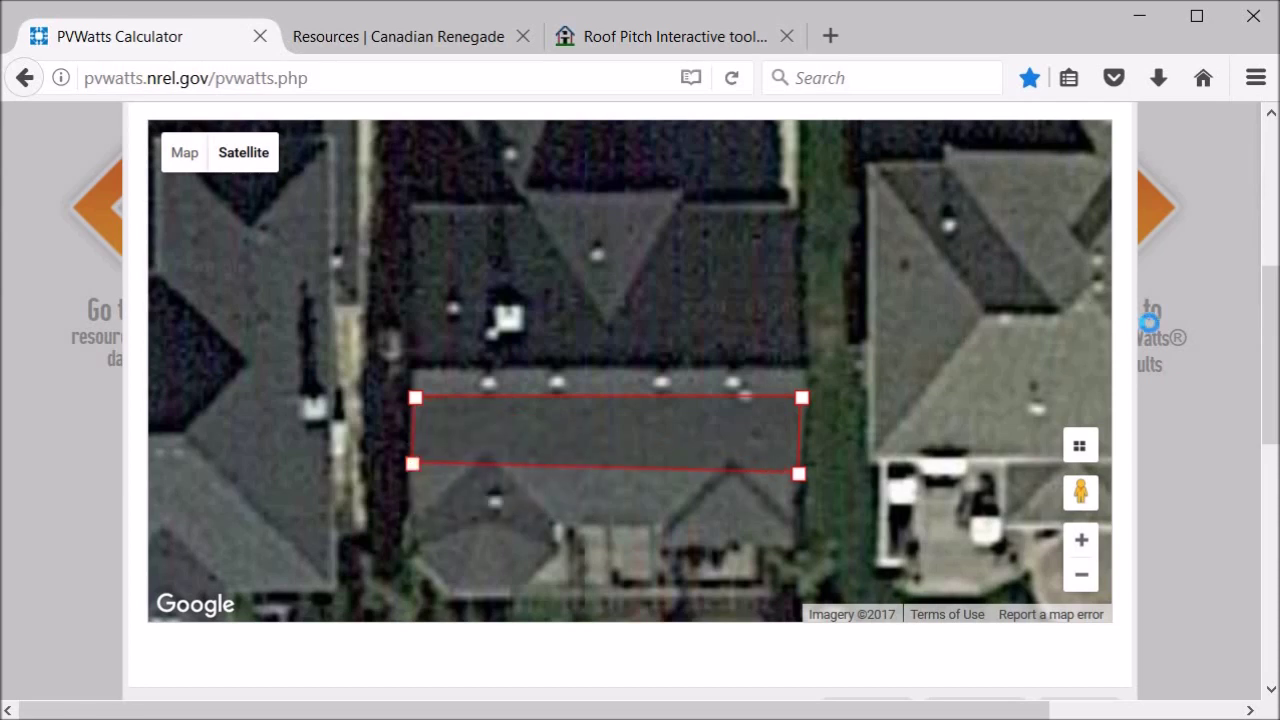
scroll(1148, 322, "up", 2)
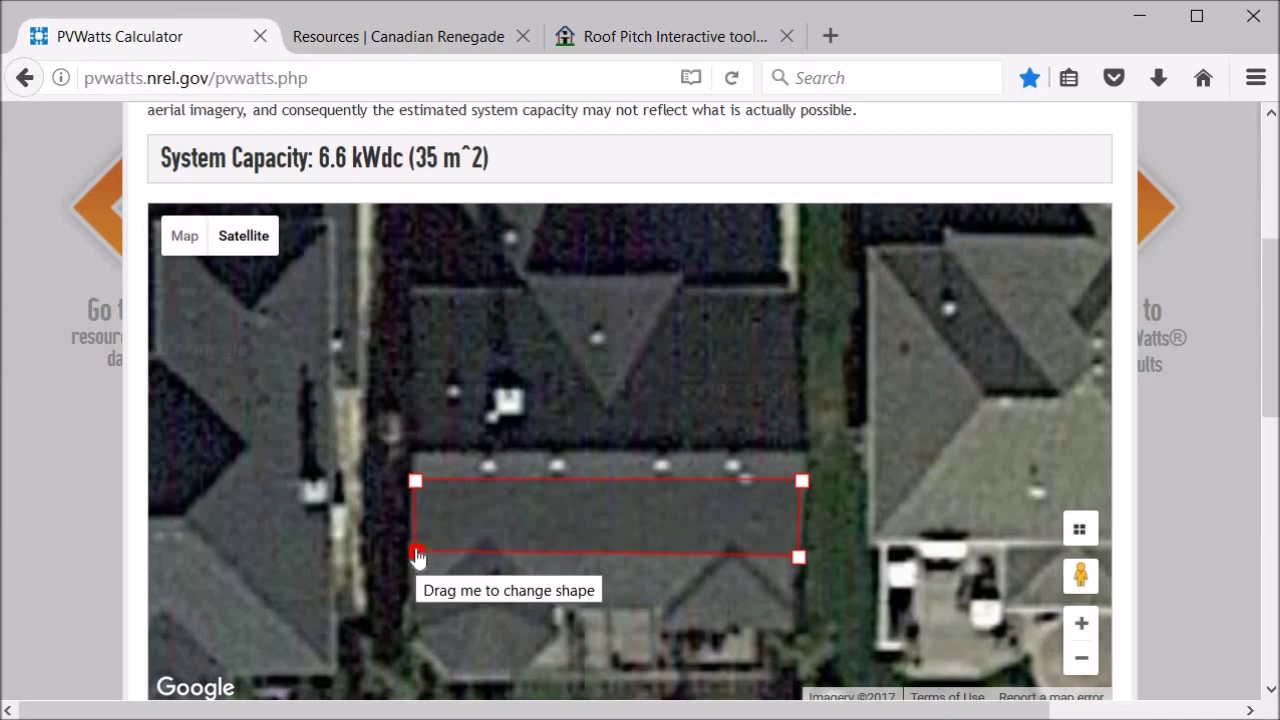
left_click_drag(417, 556, 416, 551)
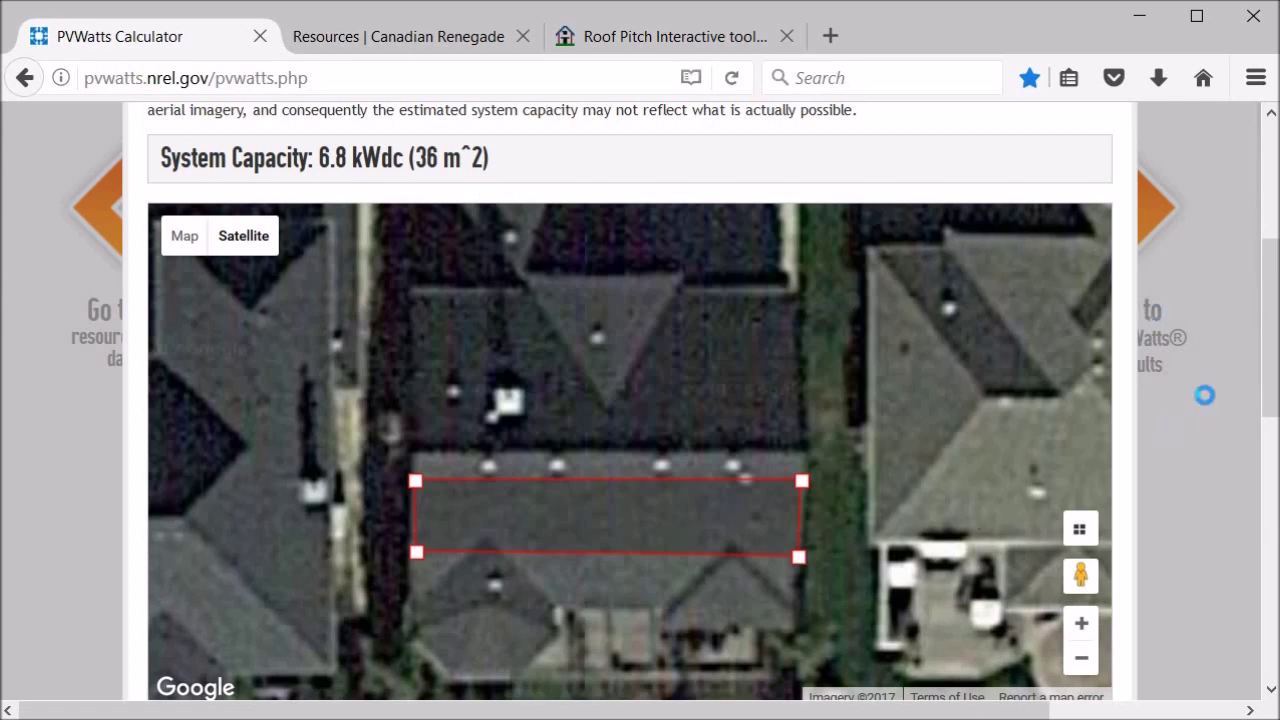
- Save the roof outline as the system, giving a 6.8 kW DC system size
scroll(1180, 432, "down", 3)
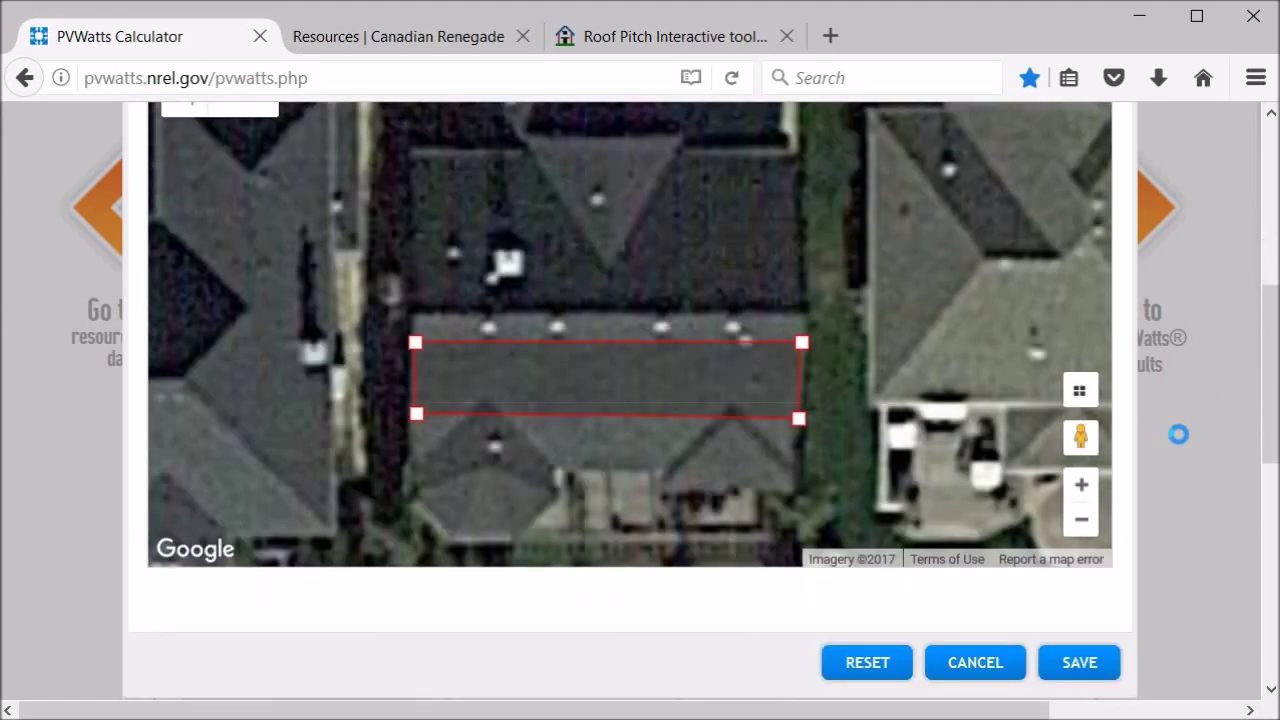
scroll(1178, 434, "down", 3)
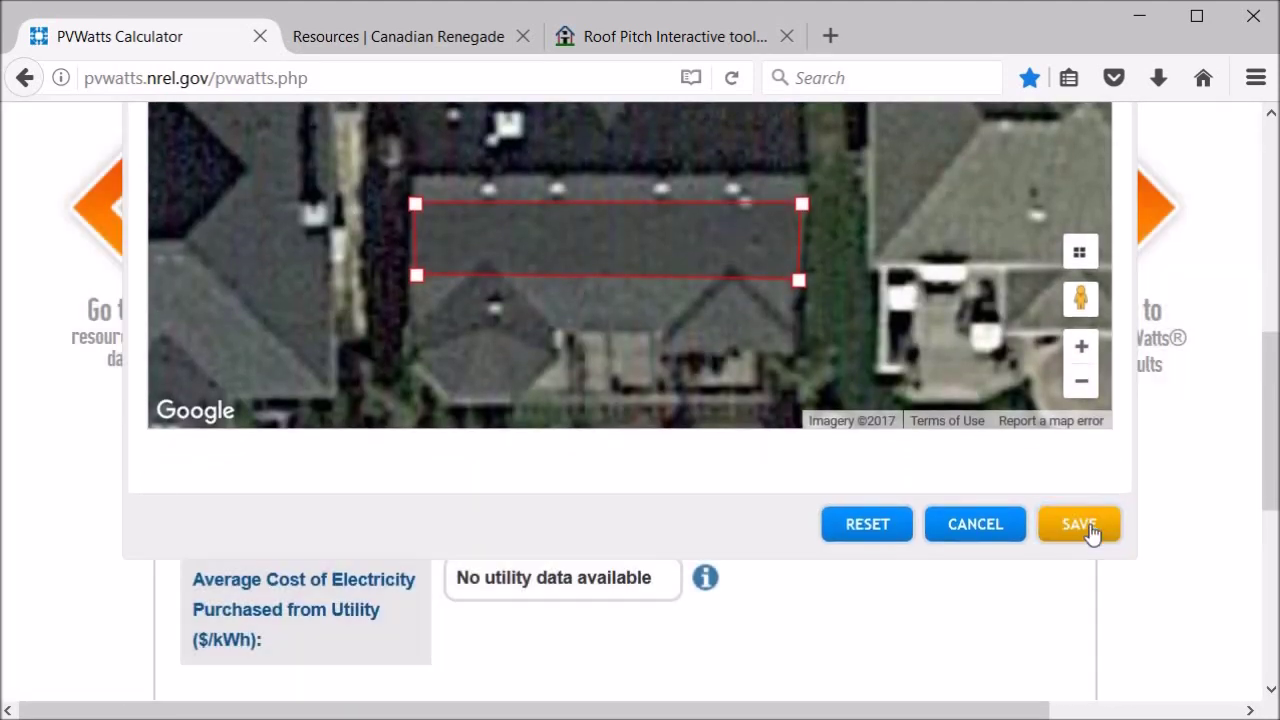
left_click(1088, 528)
scroll(922, 232, "up", 9)
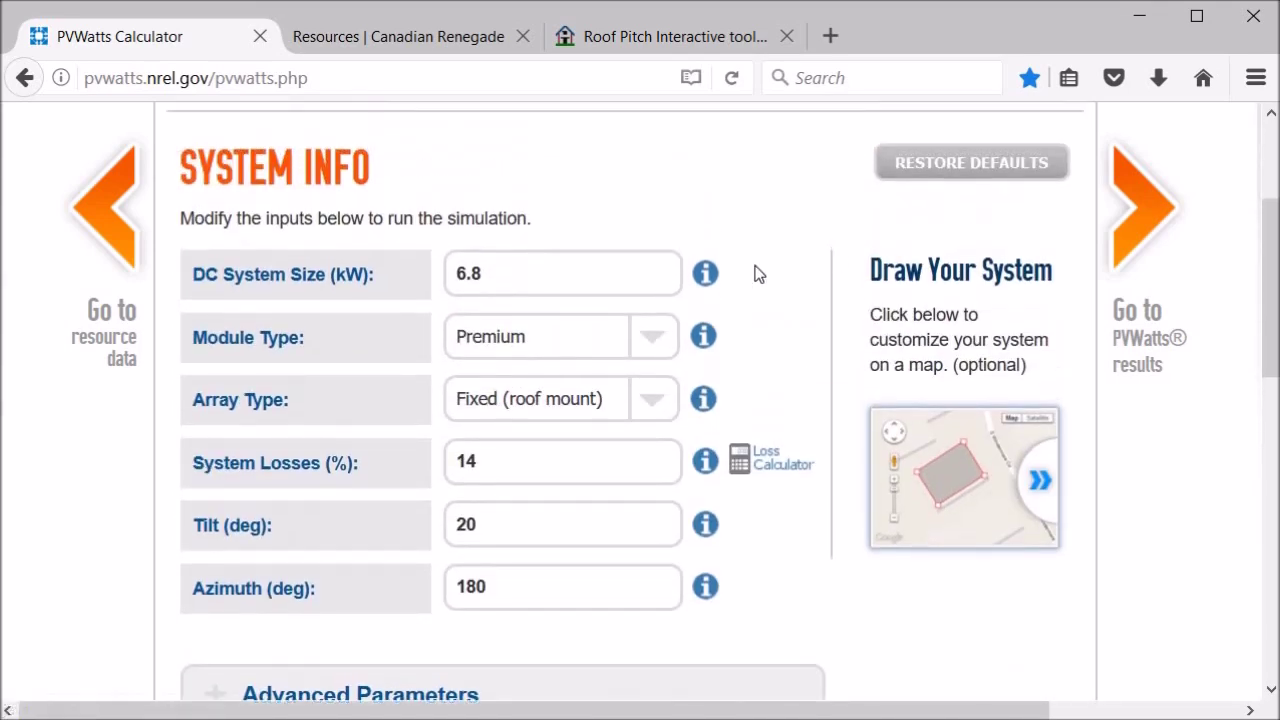
left_click(660, 351)
left_click(663, 351)
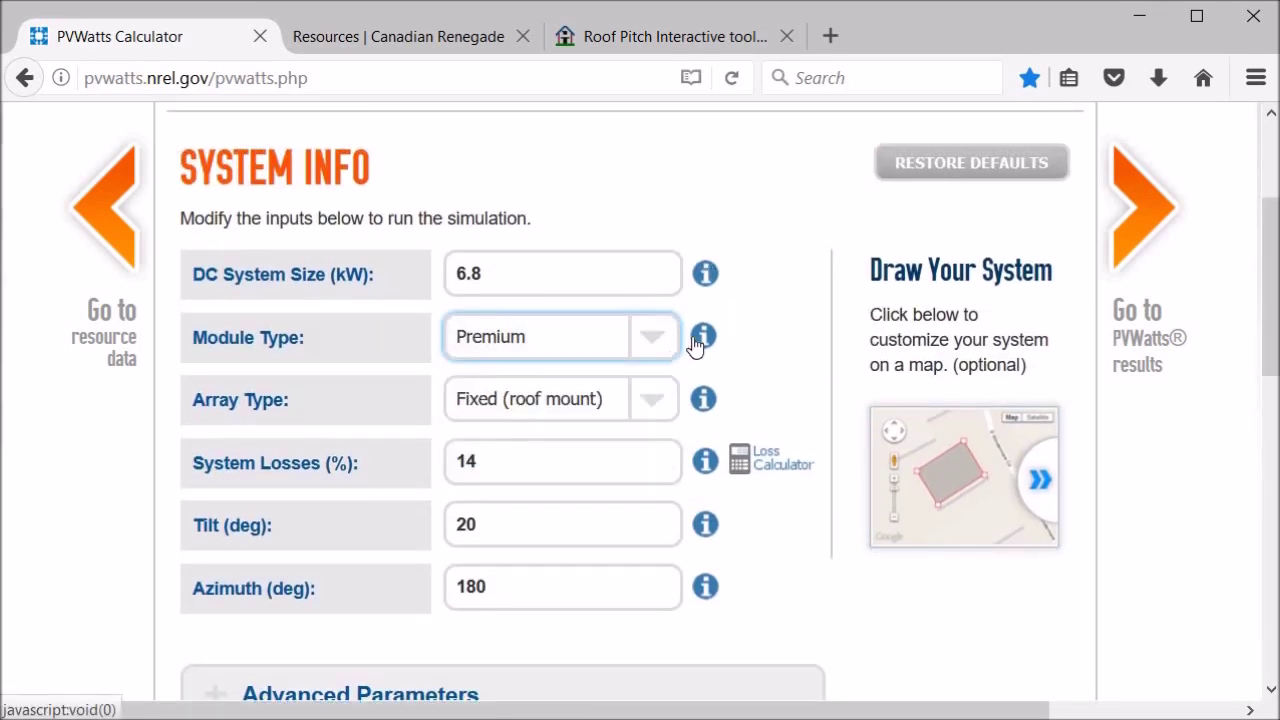
left_click(703, 336)
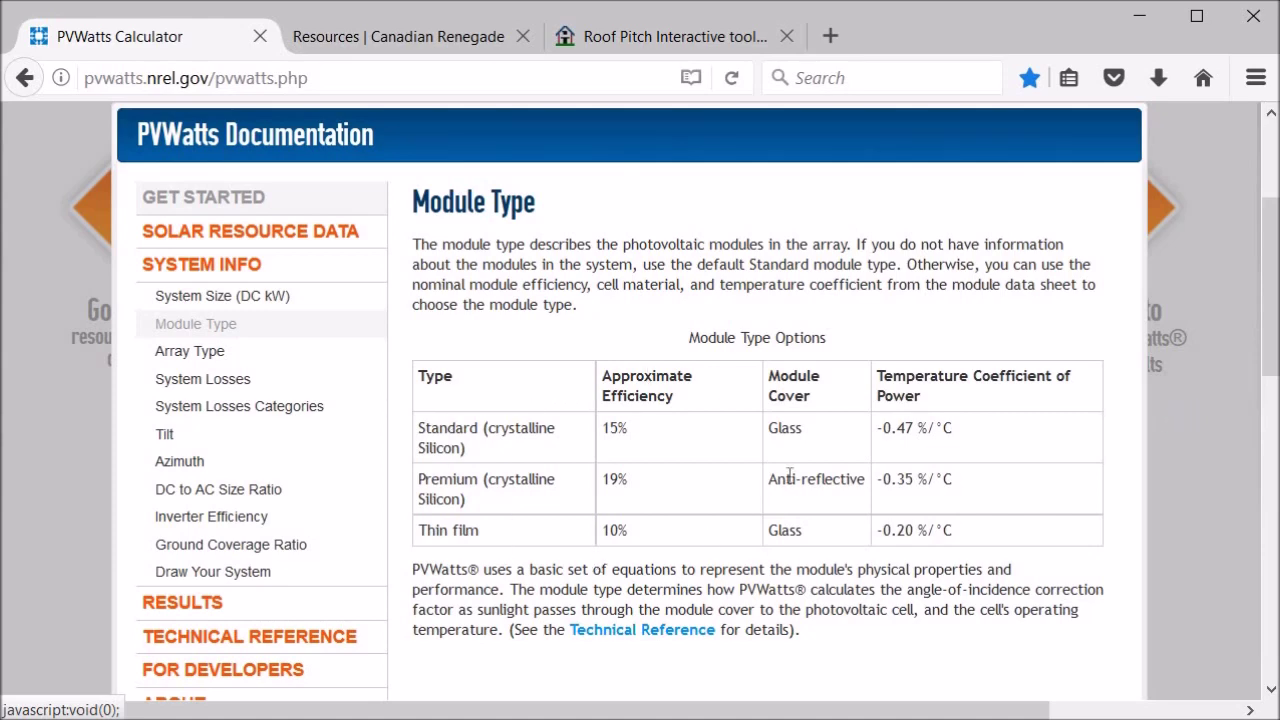
scroll(1198, 467, "down", 5)
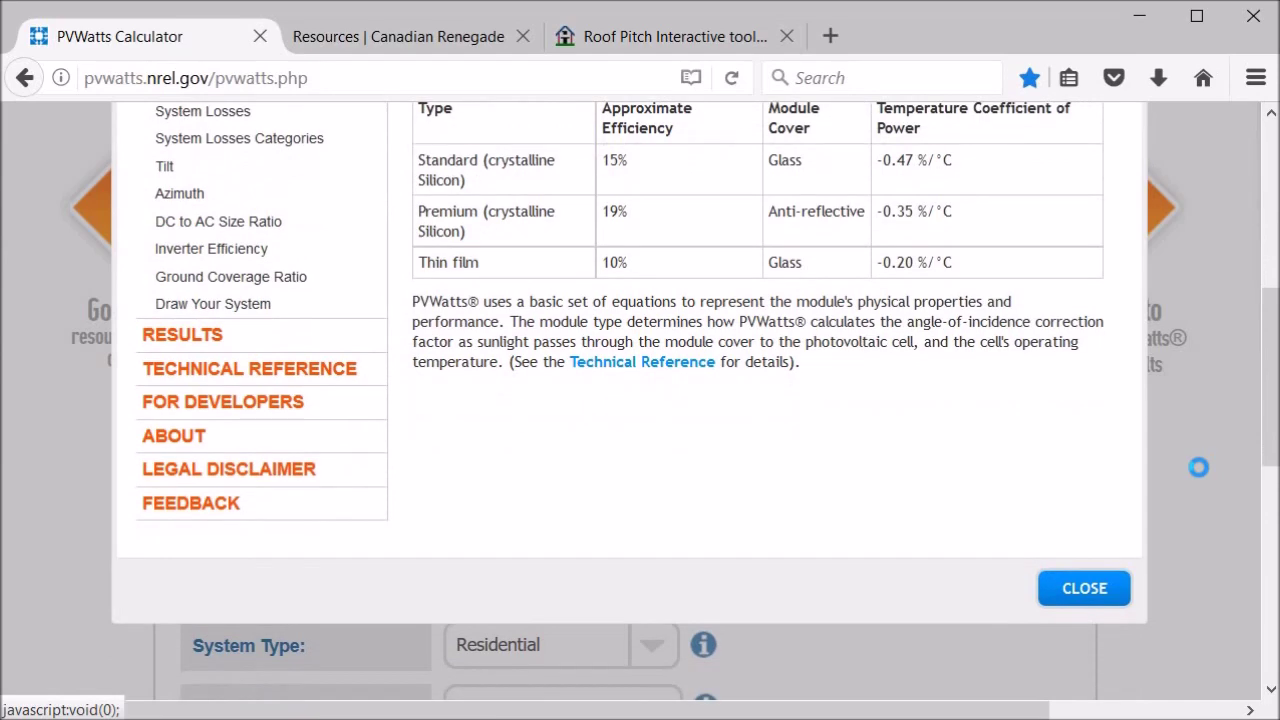
left_click(1100, 590)
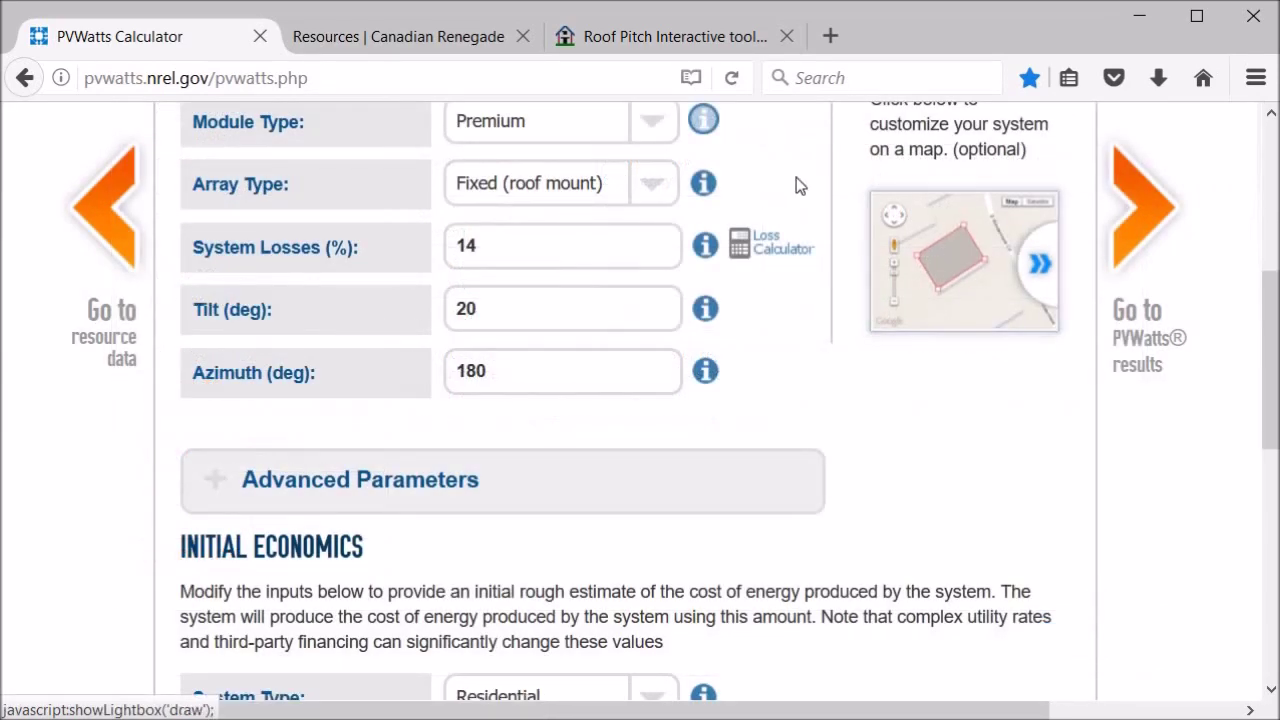
scroll(793, 182, "up", 3)
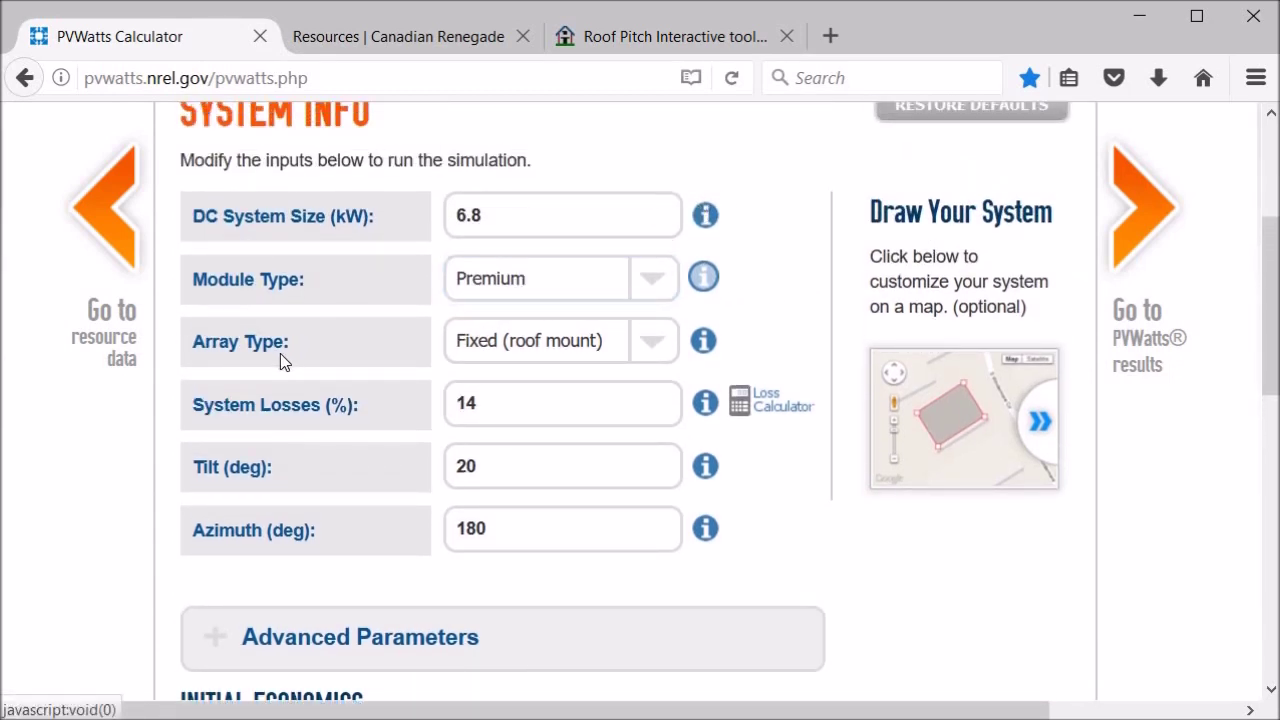
left_click(654, 344)
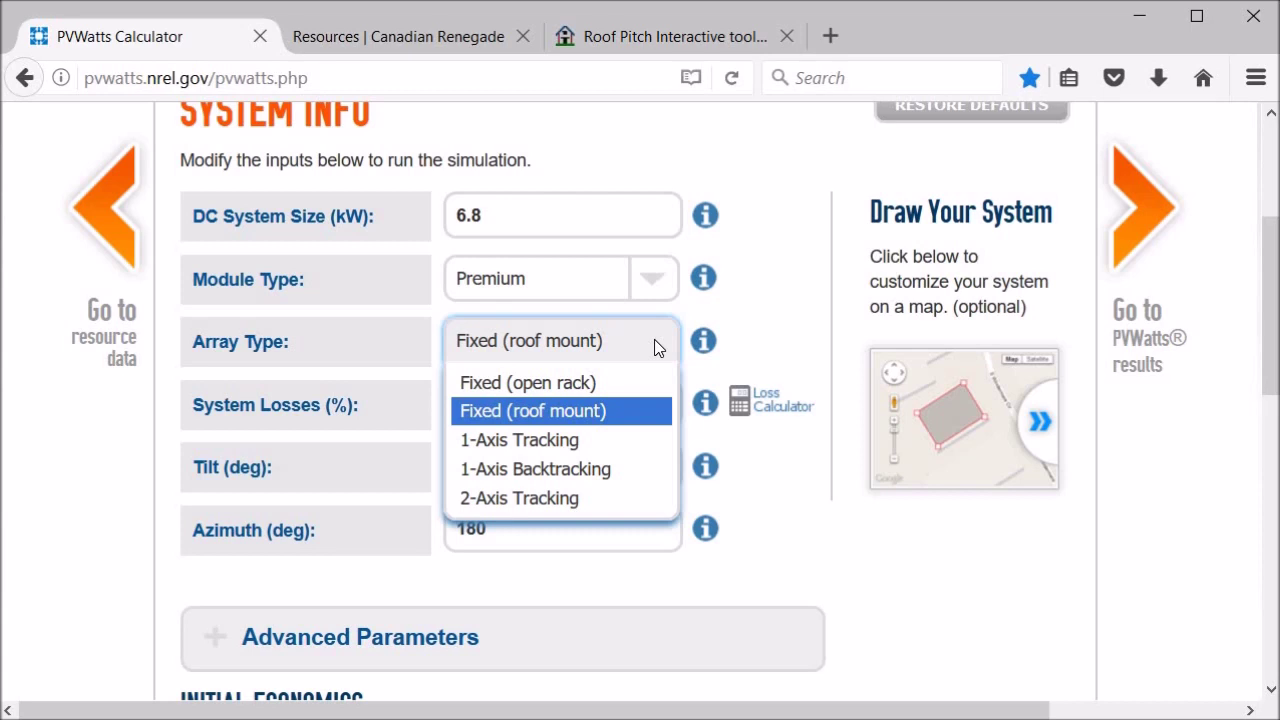
left_click(580, 411)
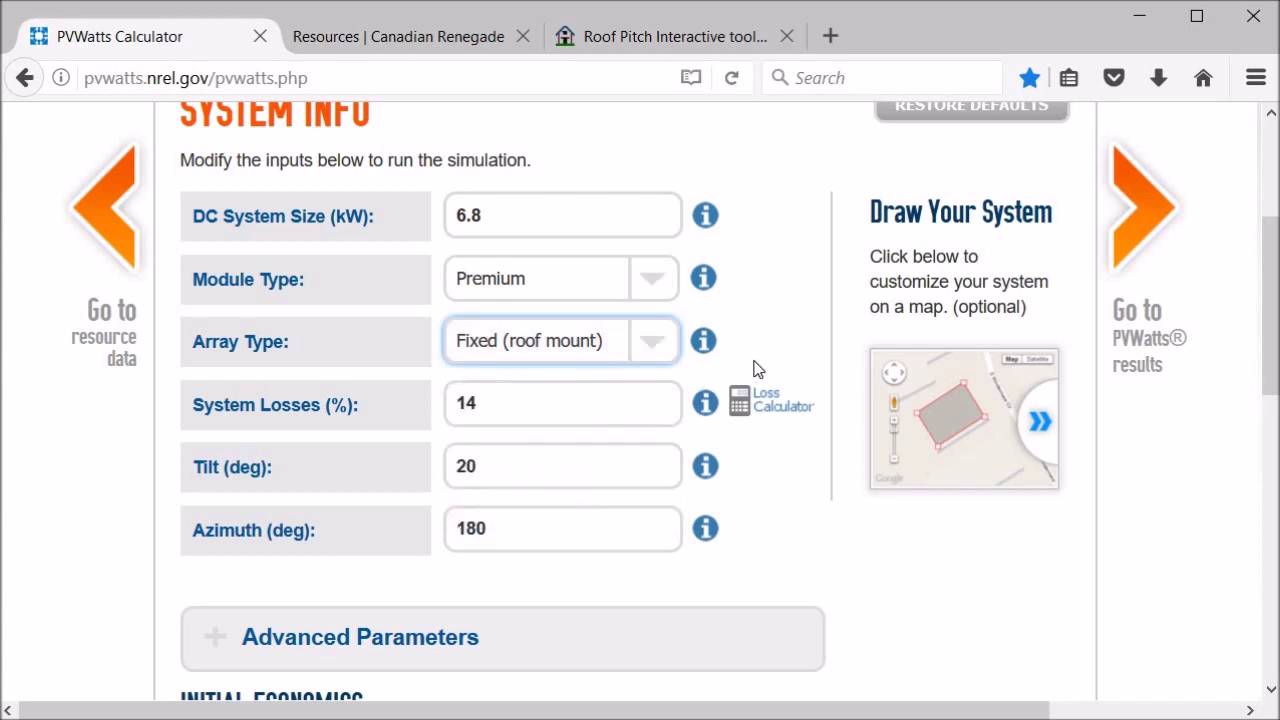
left_click(705, 404)
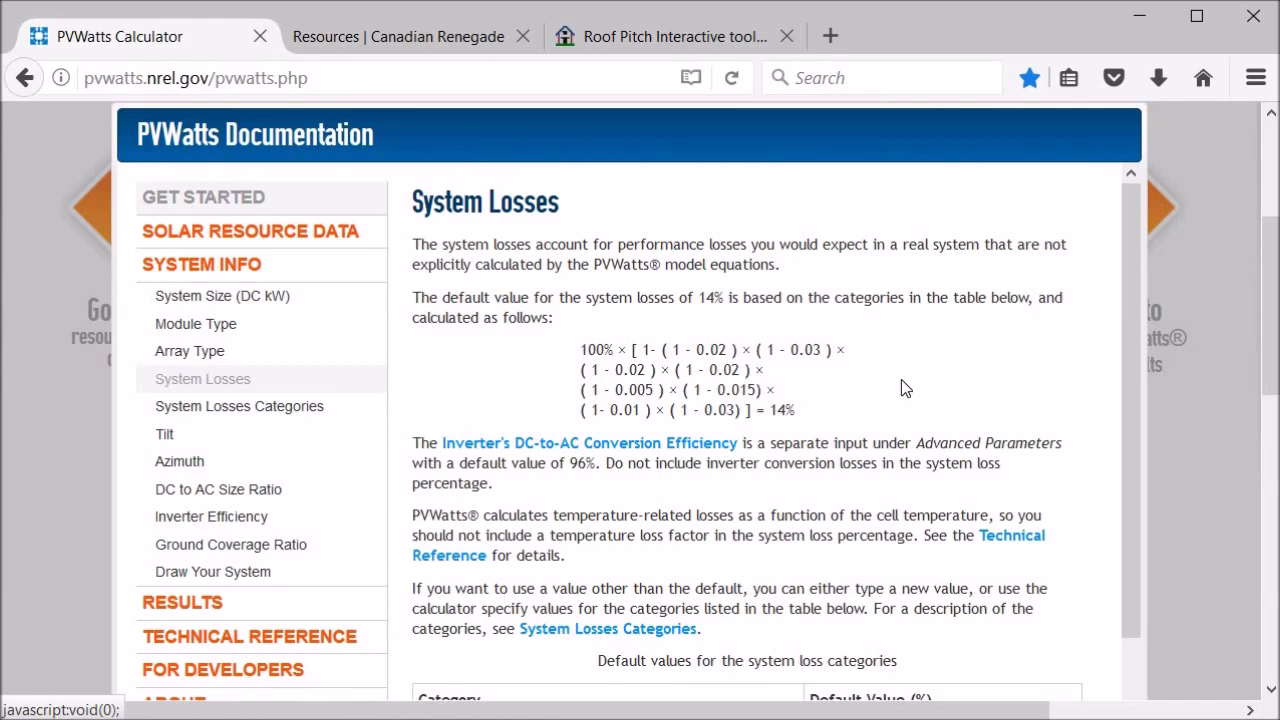
scroll(901, 389, "down", 5)
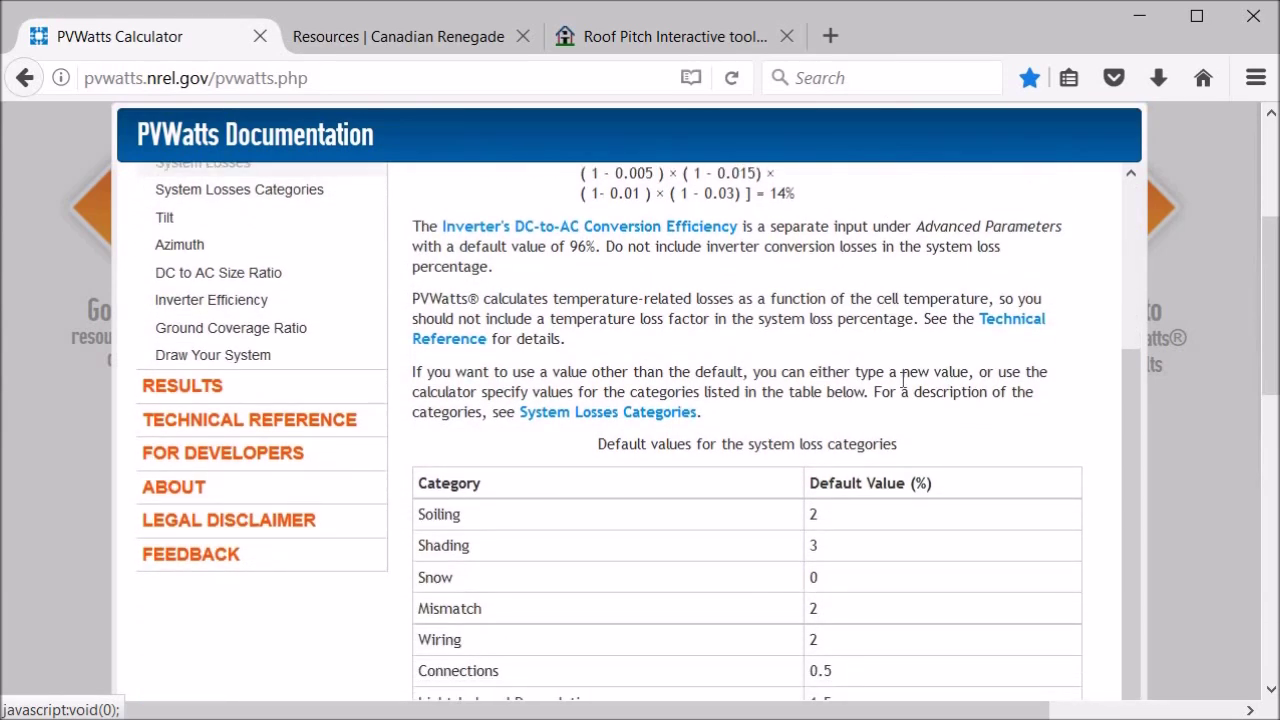
scroll(1101, 524, "down", 3)
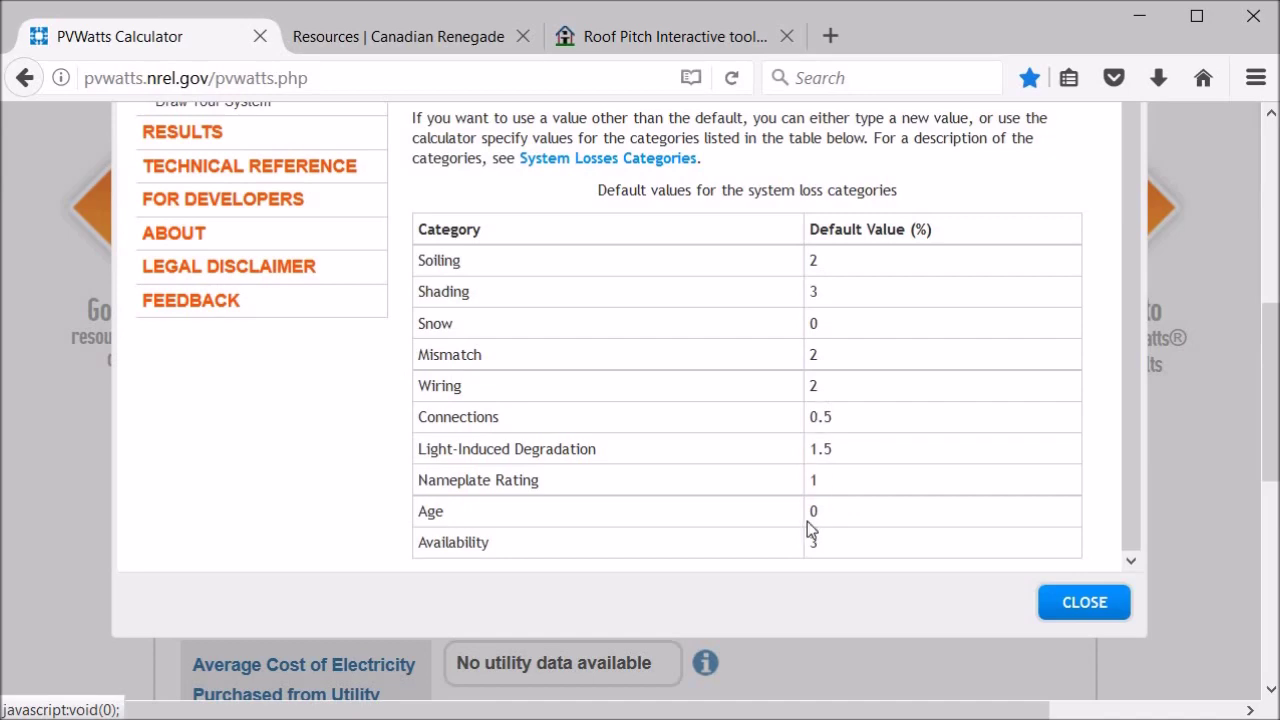
left_click(1097, 615)
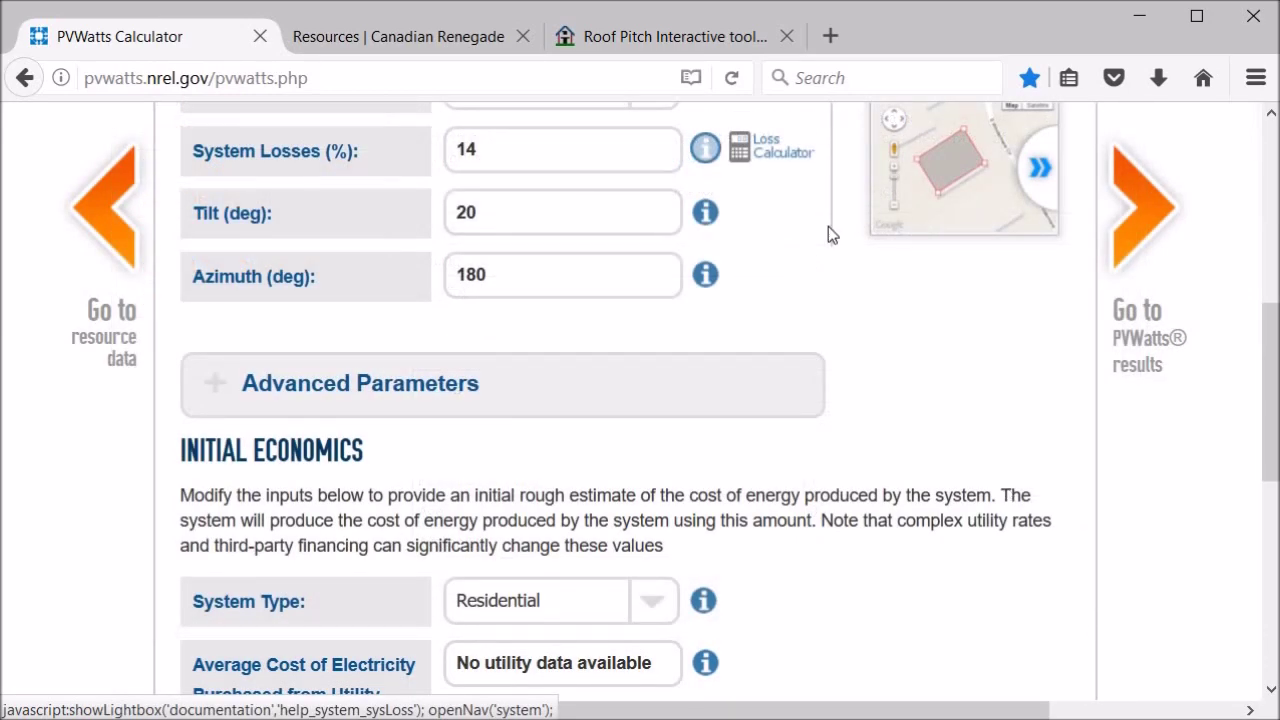
- Read the tilt angle help and its roof pitch table
scroll(784, 215, "up", 3)
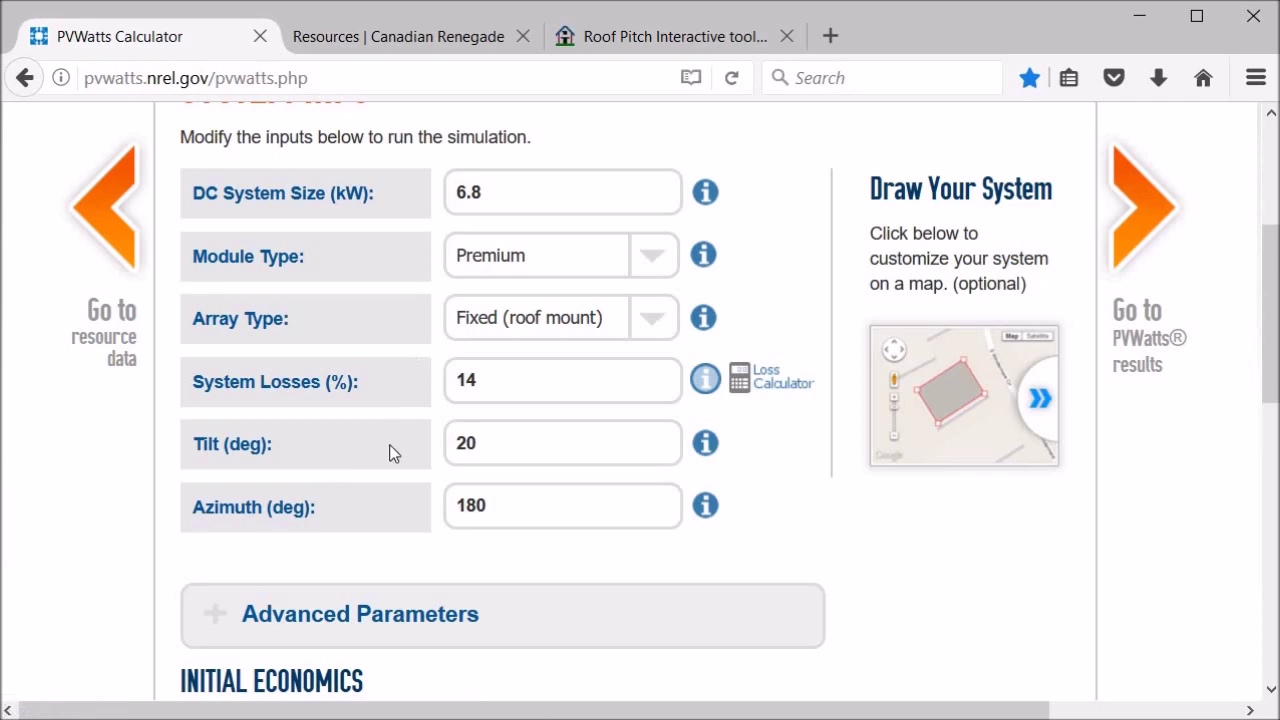
left_click(708, 456)
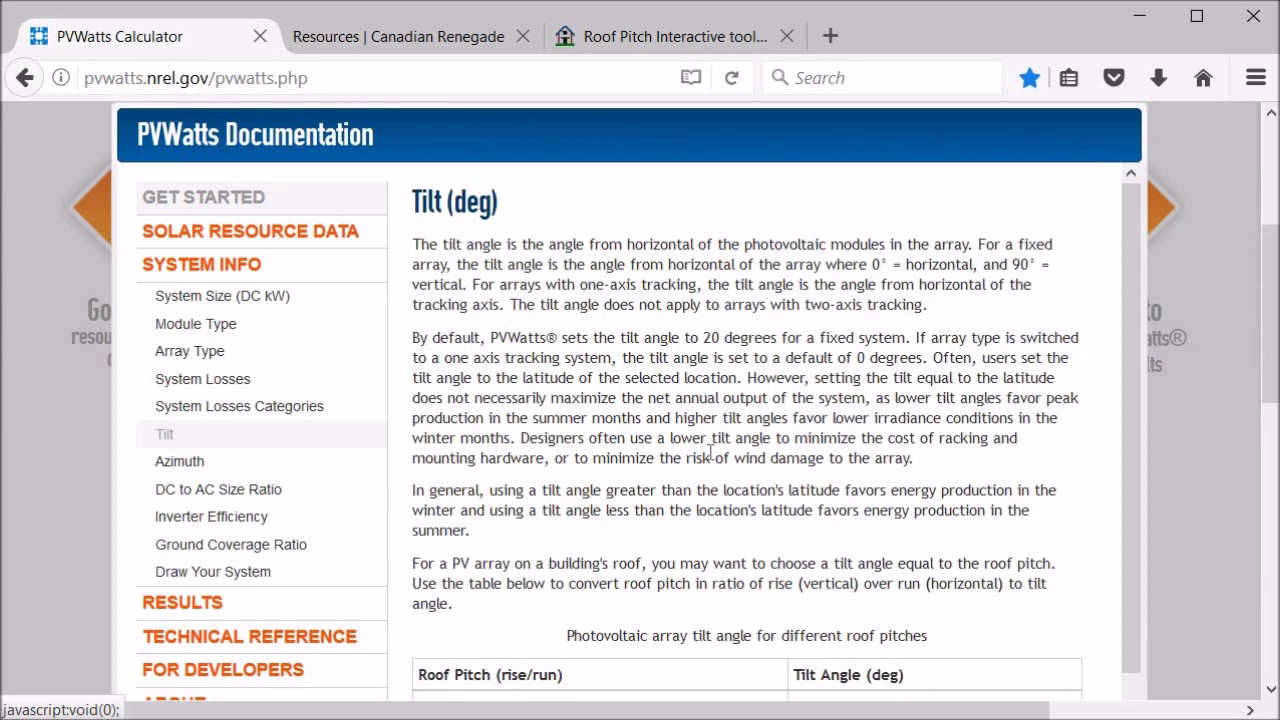
scroll(888, 456, "down", 3)
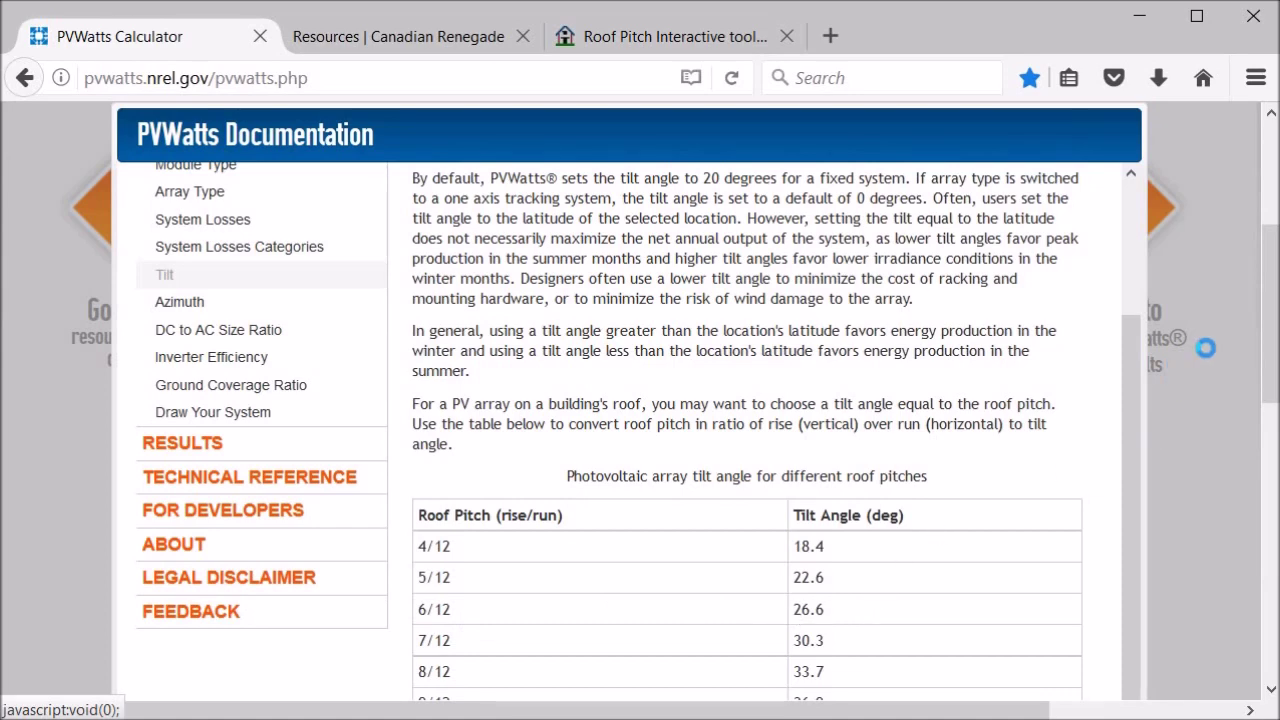
scroll(1195, 444, "down", 5)
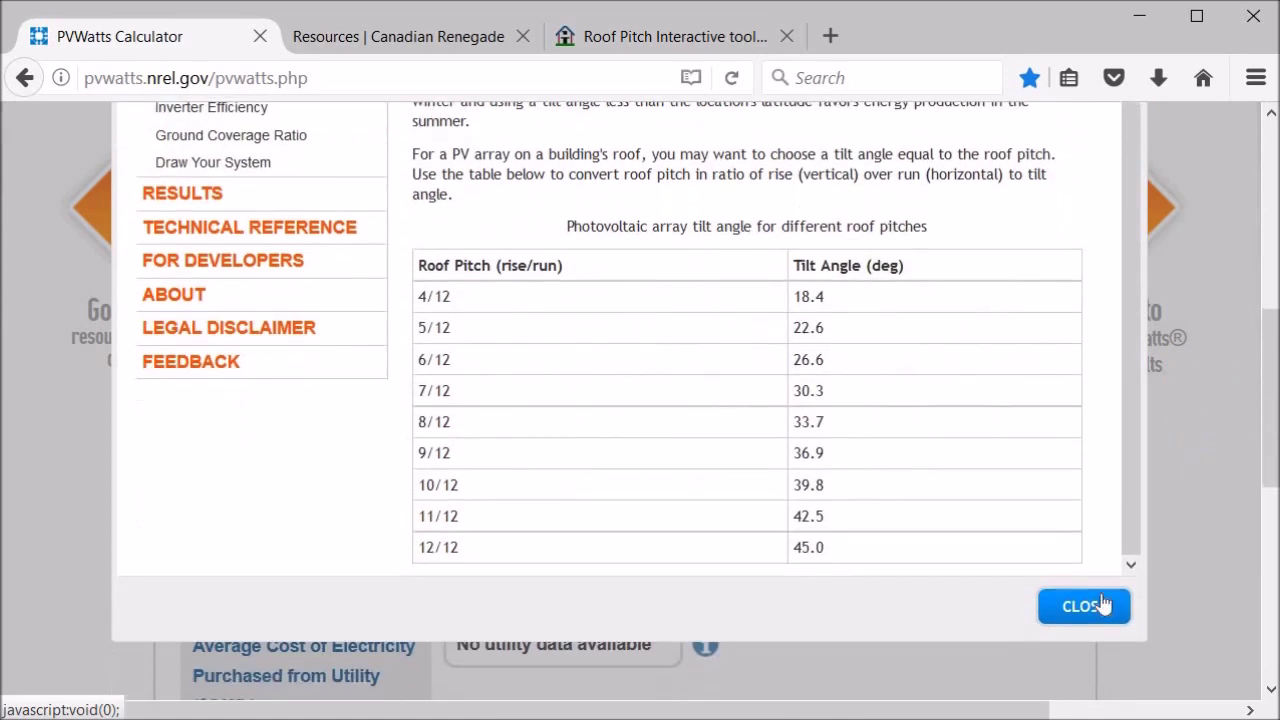
left_click(1107, 612)
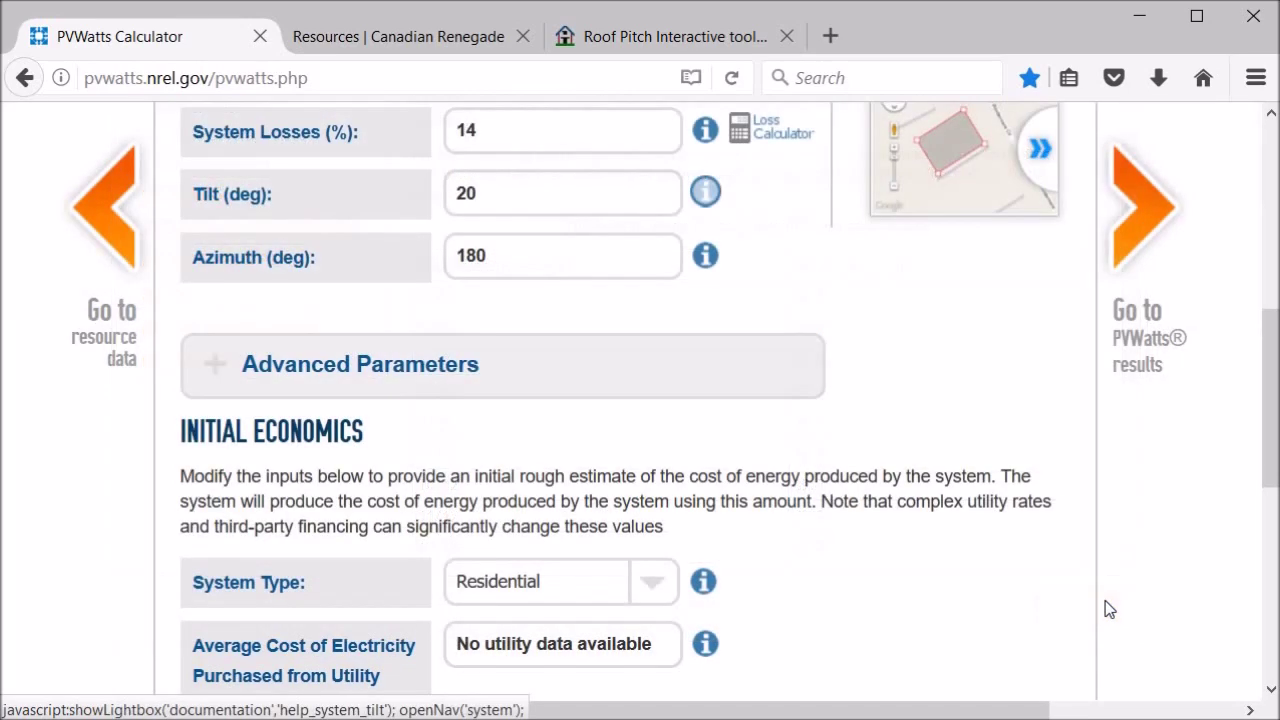
- Change the array tilt from 20 to 26.6 degrees
scroll(829, 280, "up", 2)
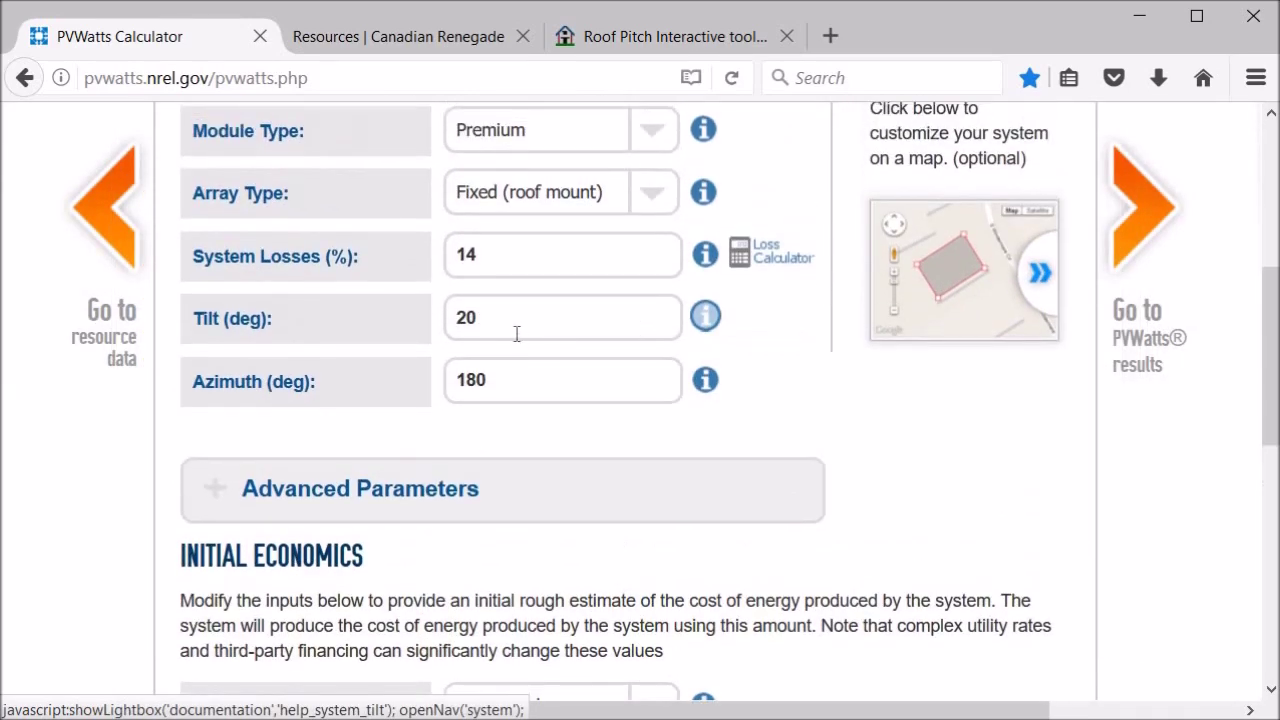
left_click(516, 332)
key("BackSpace")
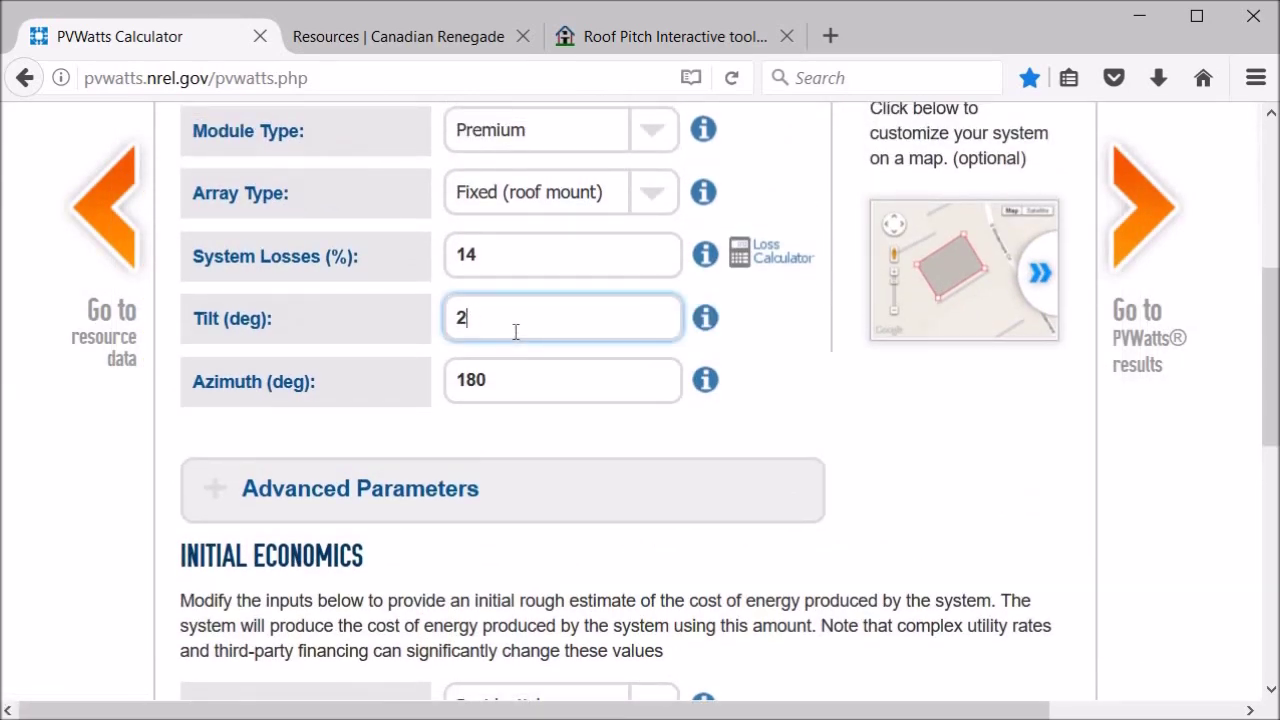
type("6.6")
- Read the azimuth help and its compass headings table
left_click(706, 381)
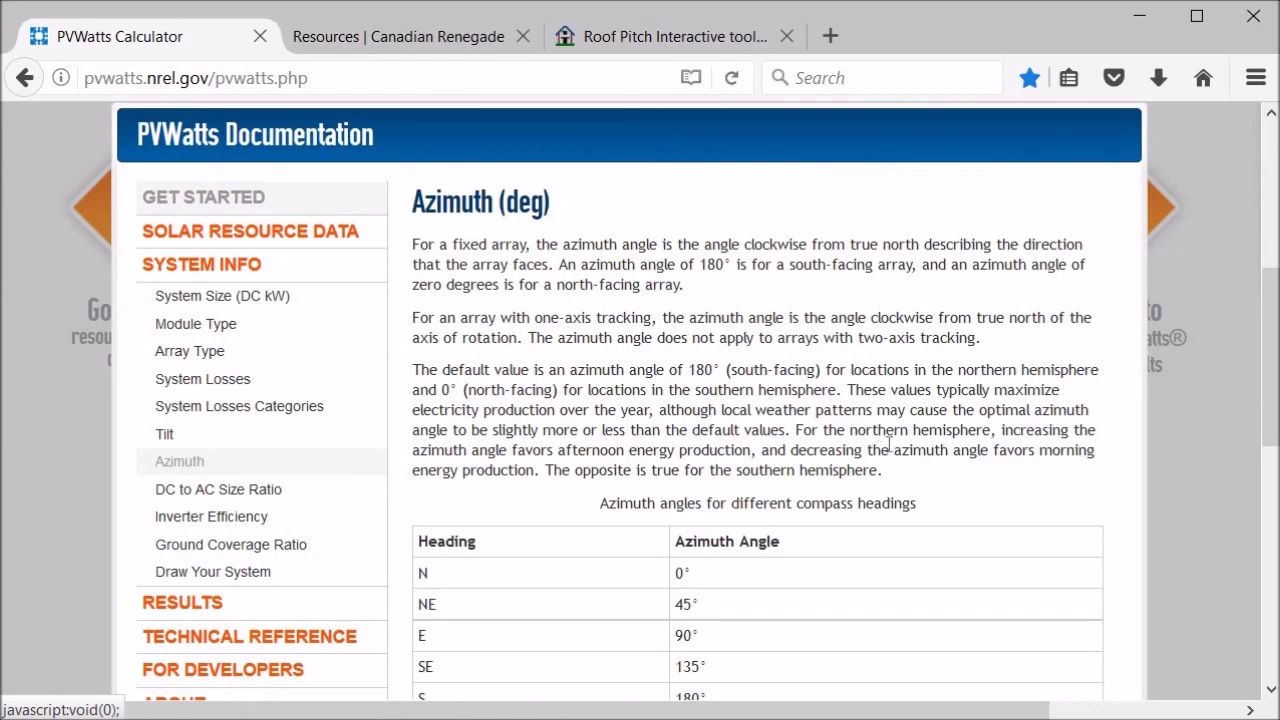
scroll(888, 445, "down", 3)
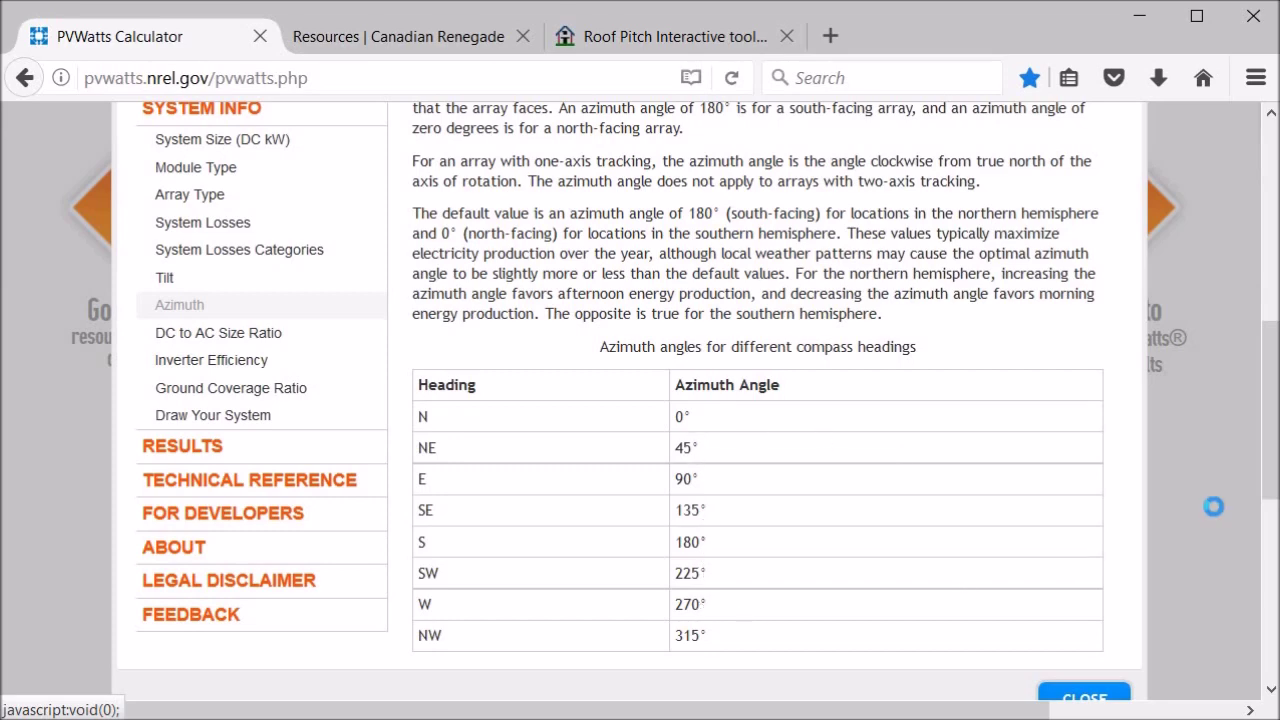
scroll(1148, 507, "down", 3)
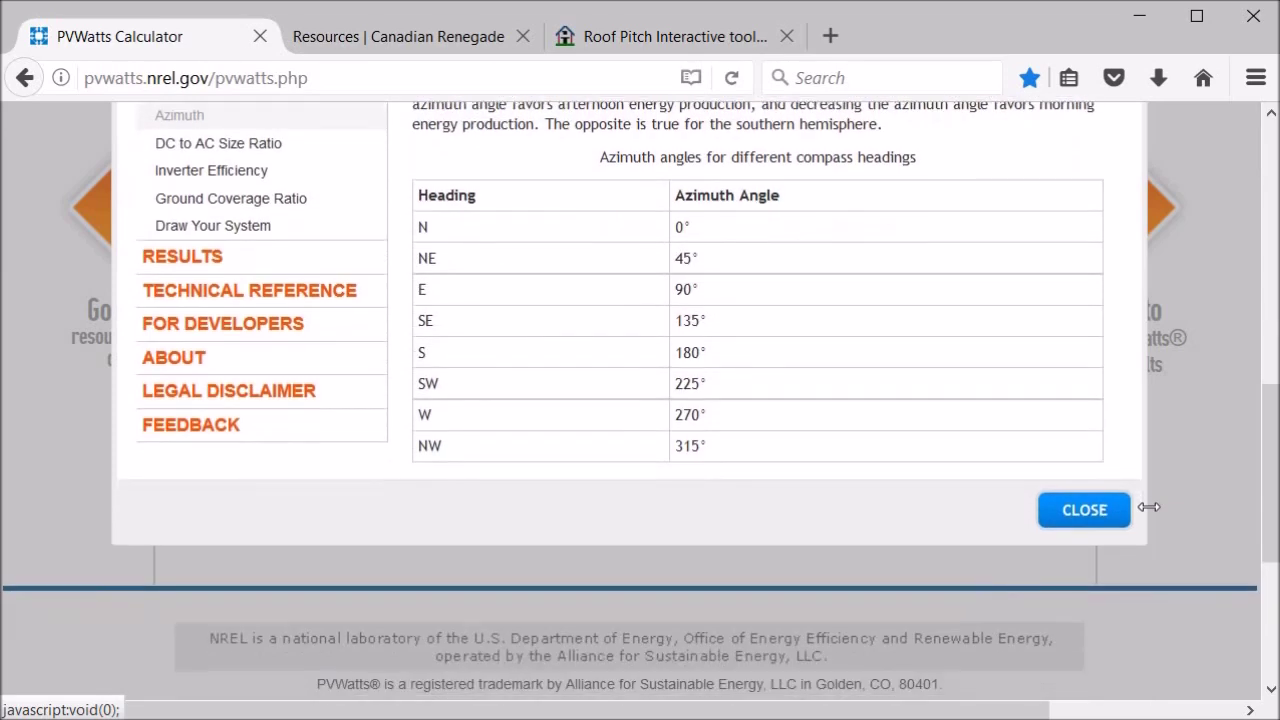
left_click(1084, 510)
- Expand Advanced Parameters showing 1.1 DC-to-AC ratio, 96% inverter efficiency, 0.4 ground coverage
scroll(936, 437, "up", 3)
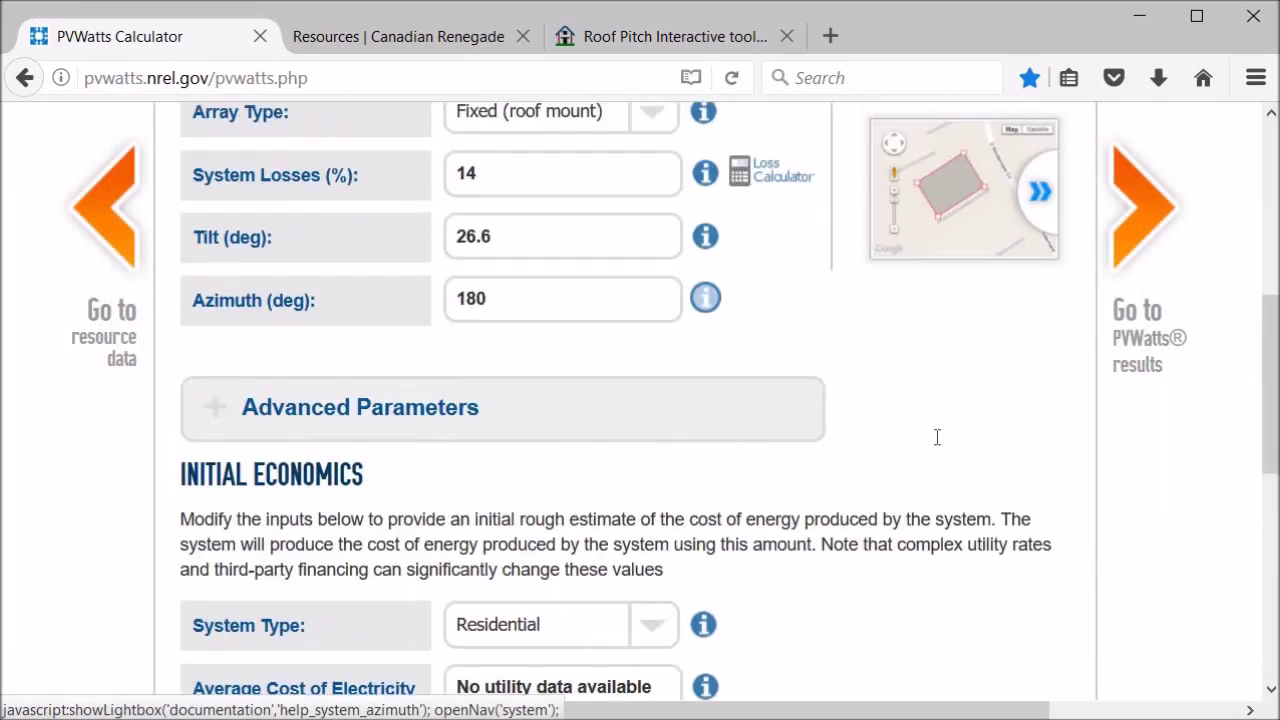
scroll(937, 437, "up", 1)
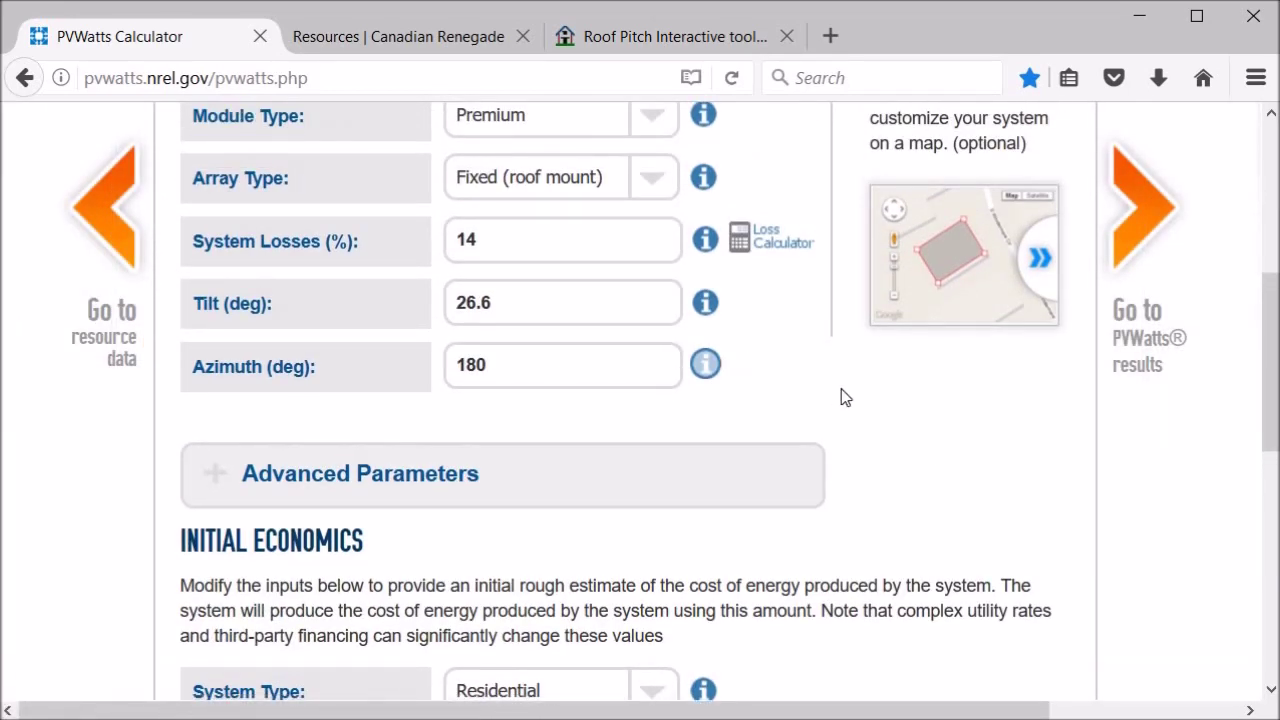
scroll(325, 480, "down", 5)
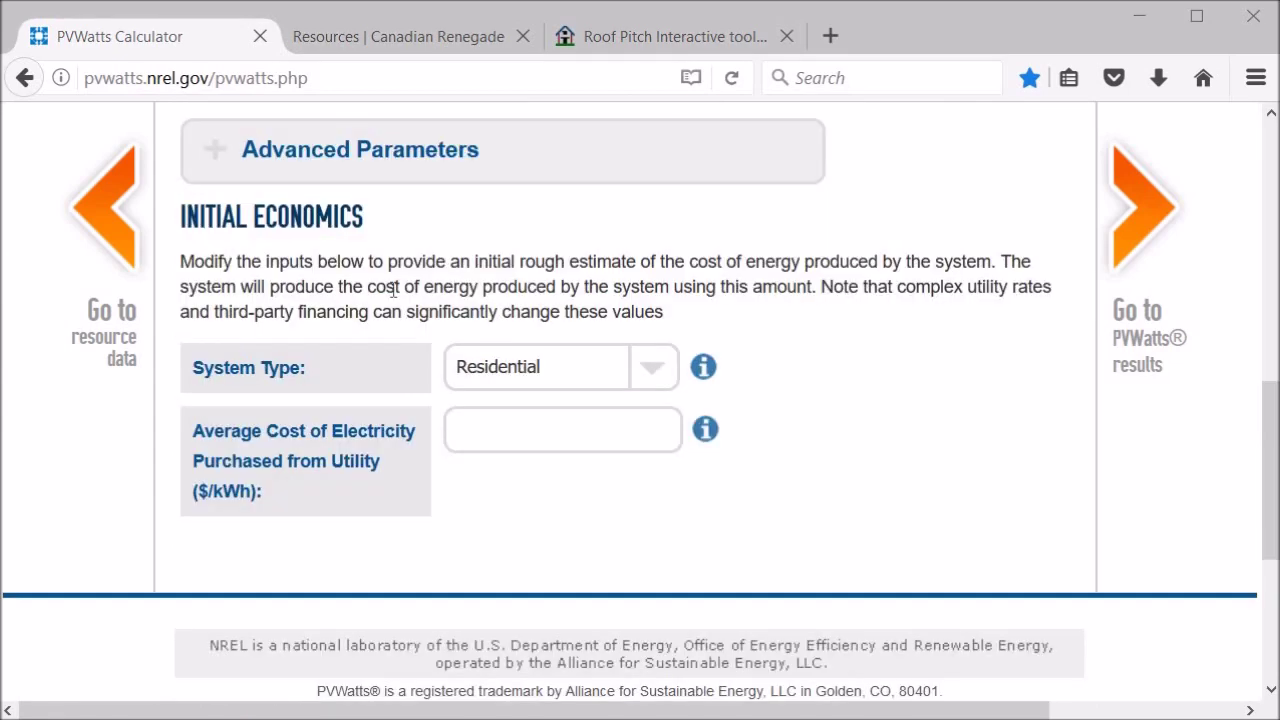
left_click(442, 160)
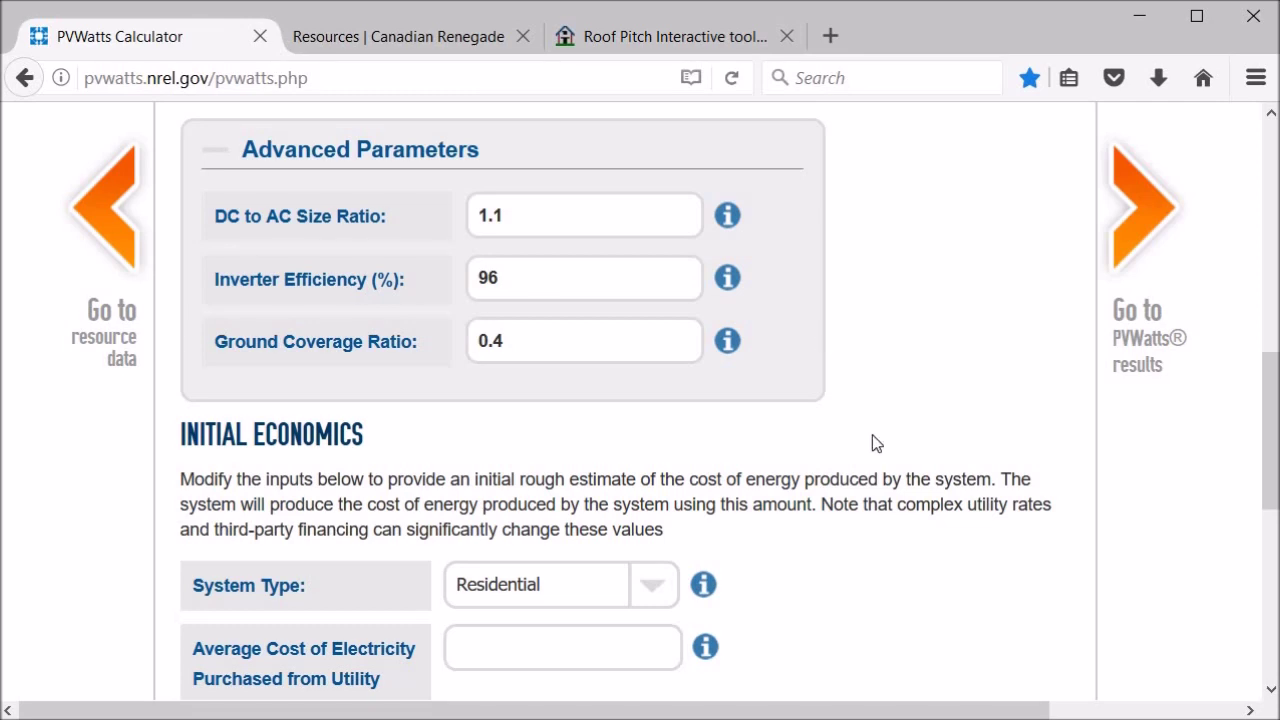
scroll(872, 443, "down", 5)
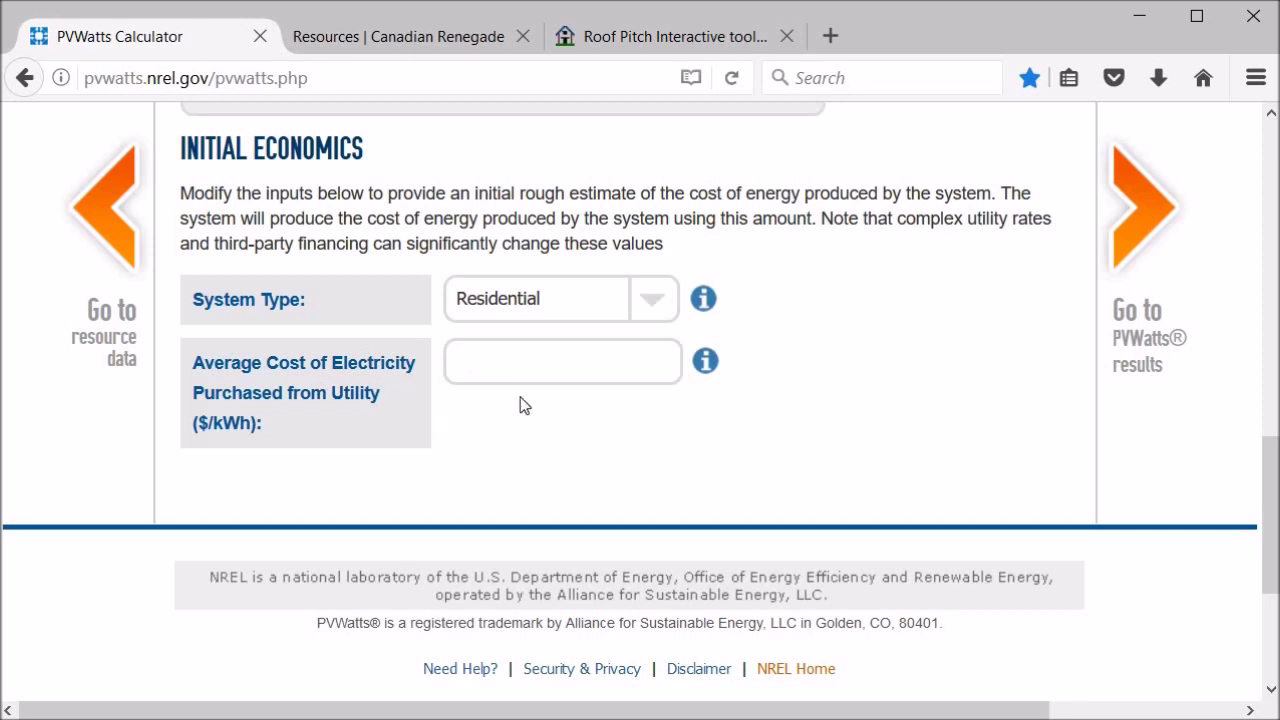
- Enter .06 $/kWh as the average electricity cost and run the estimate
left_click(524, 367)
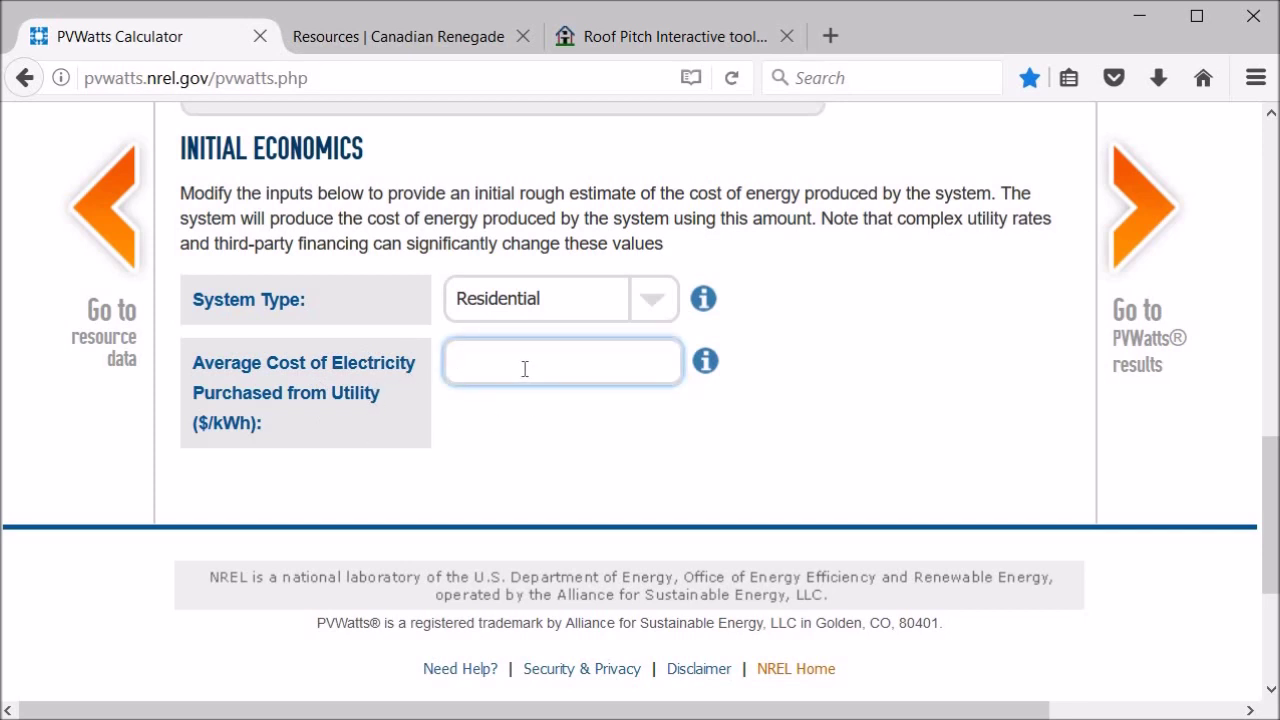
type(".06")
left_click(1145, 226)
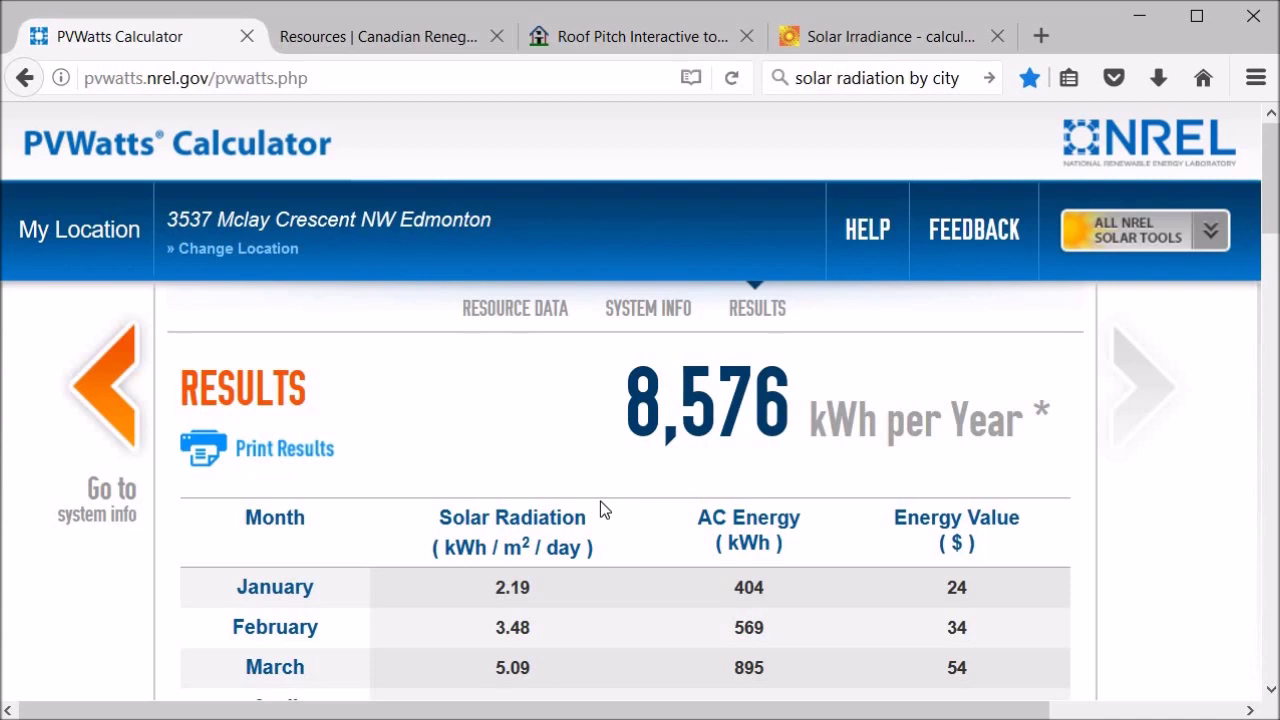
- Scroll the monthly results to the Annual row: 4.27 kWh/m²/day, 8,574 kWh, $516
scroll(600, 509, "down", 5)
scroll(600, 509, "down", 1)
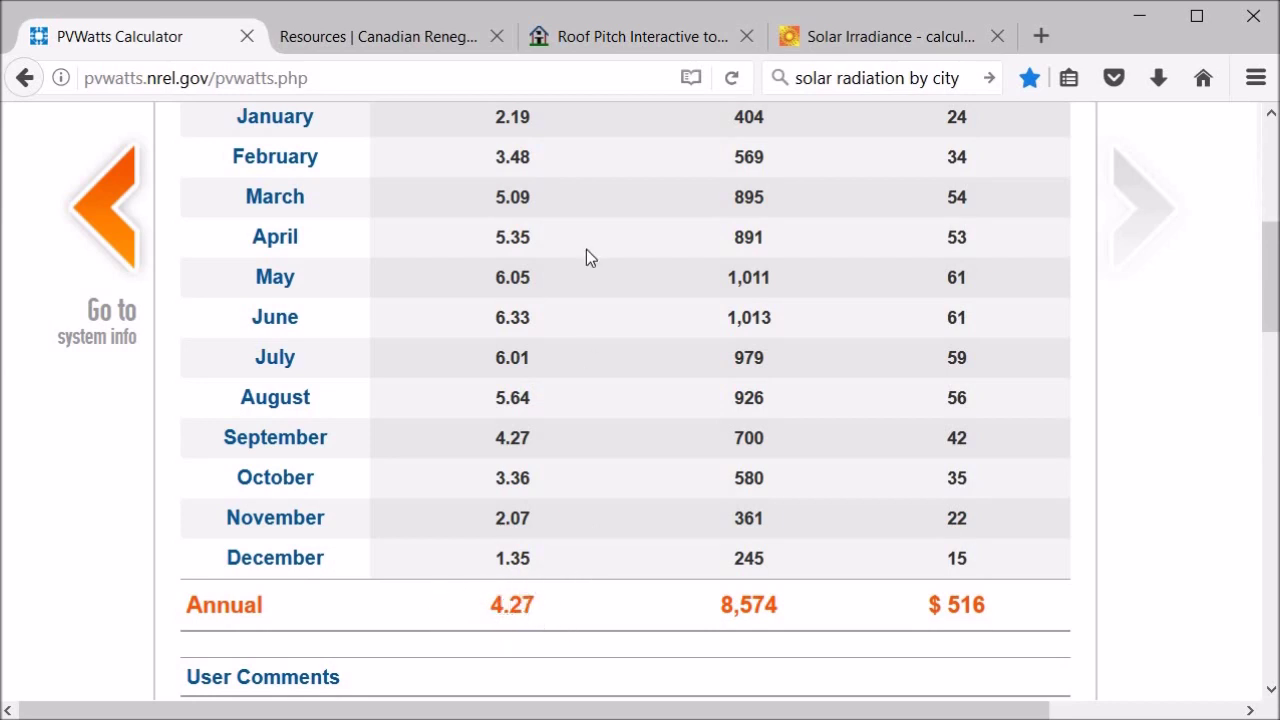
scroll(586, 249, "up", 5)
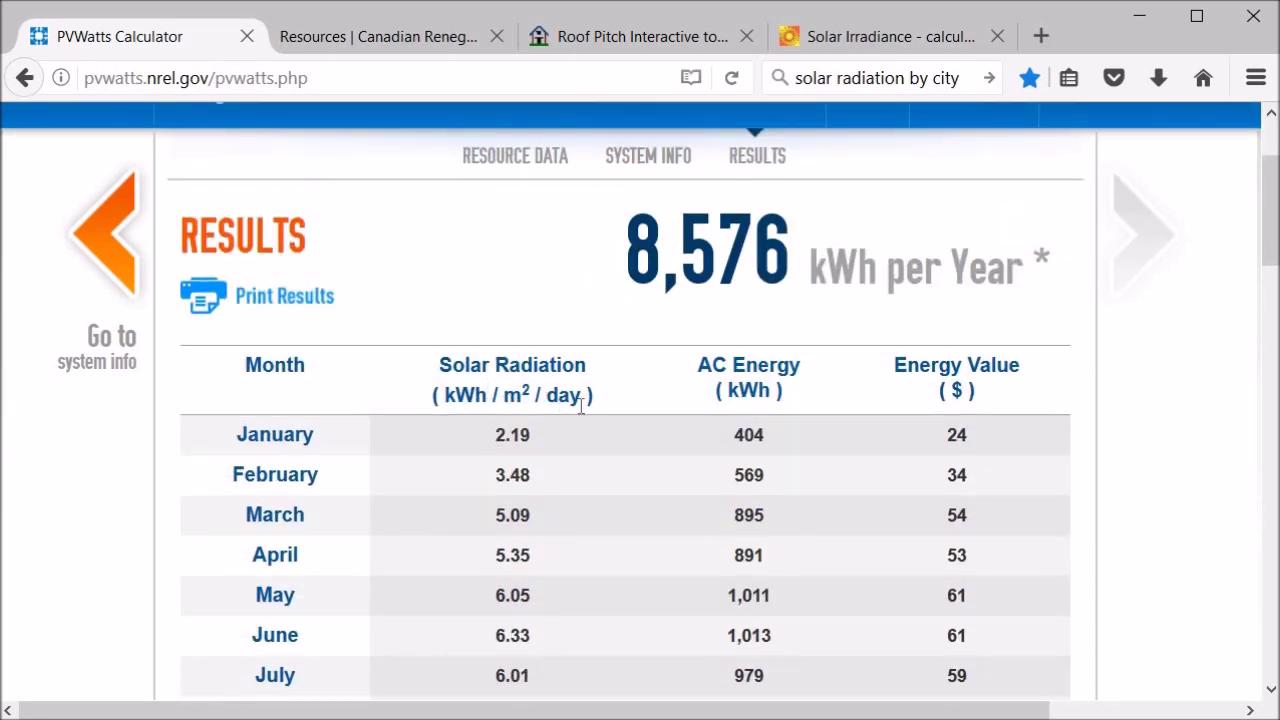
scroll(602, 561, "down", 2)
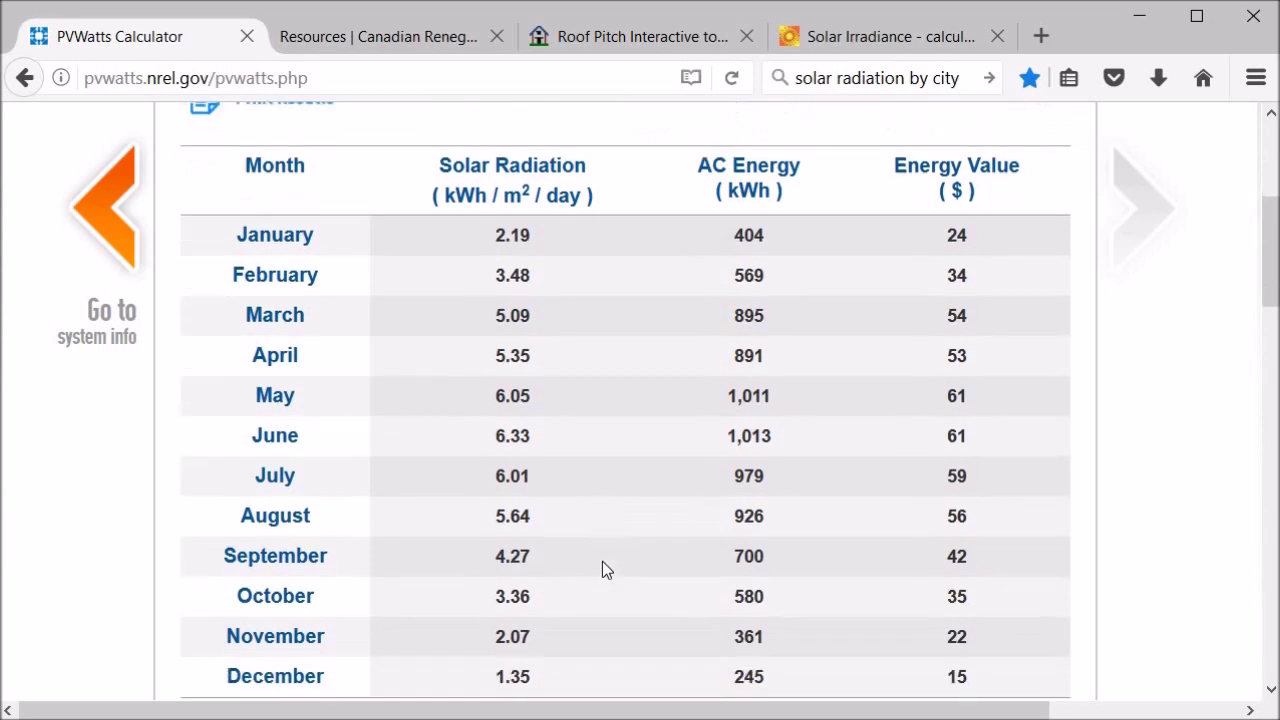
scroll(602, 561, "down", 1)
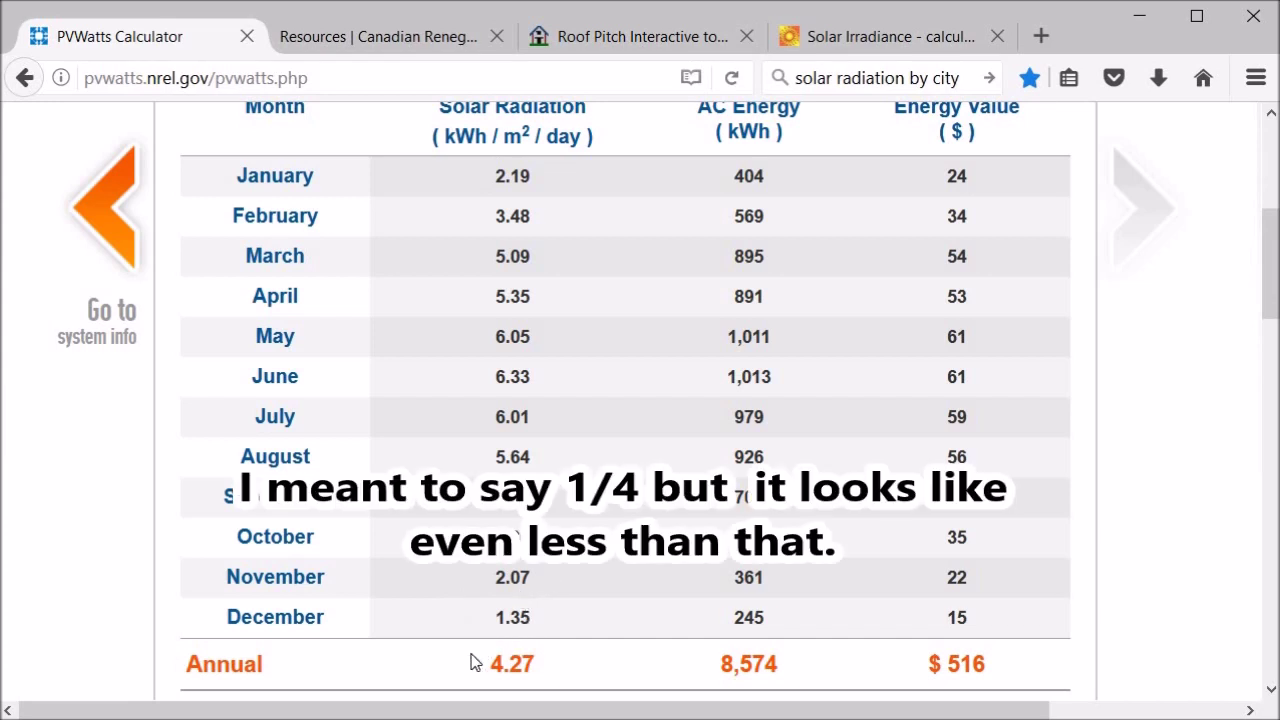
scroll(629, 583, "down", 3)
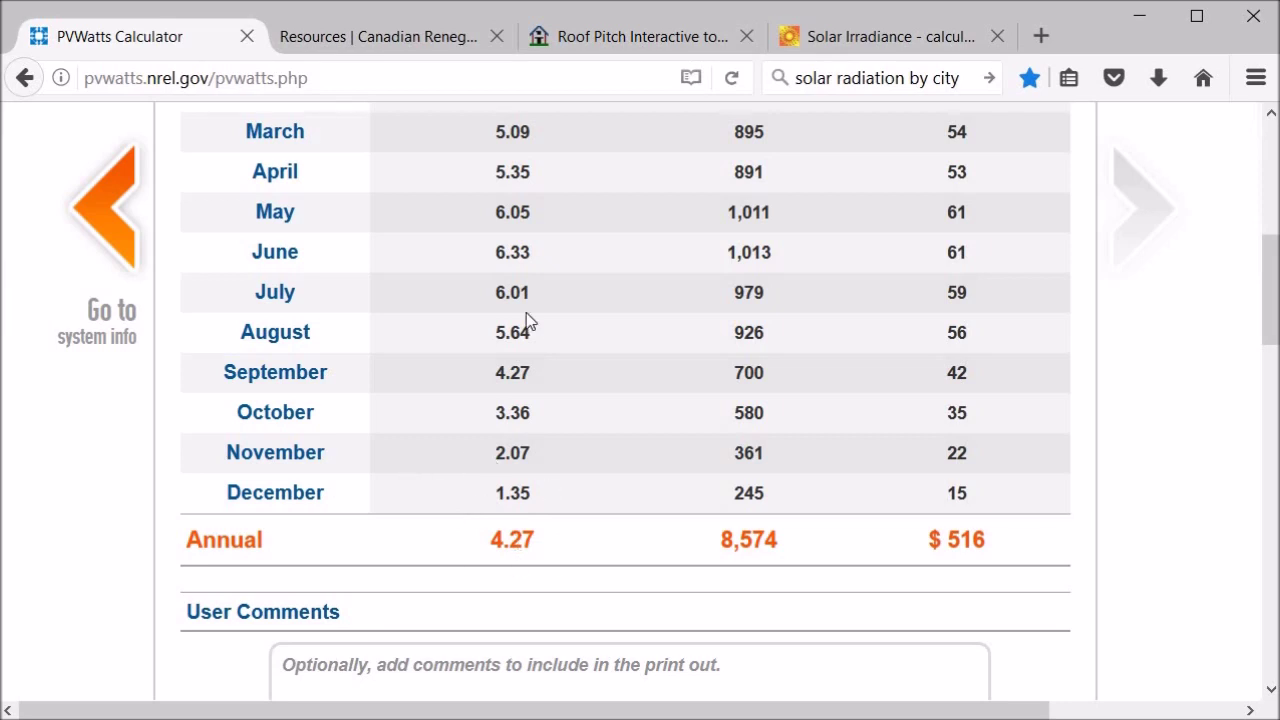
- Leave the results and return to System Info, still holding the 26.6° tilt settings
scroll(550, 250, "up", 4)
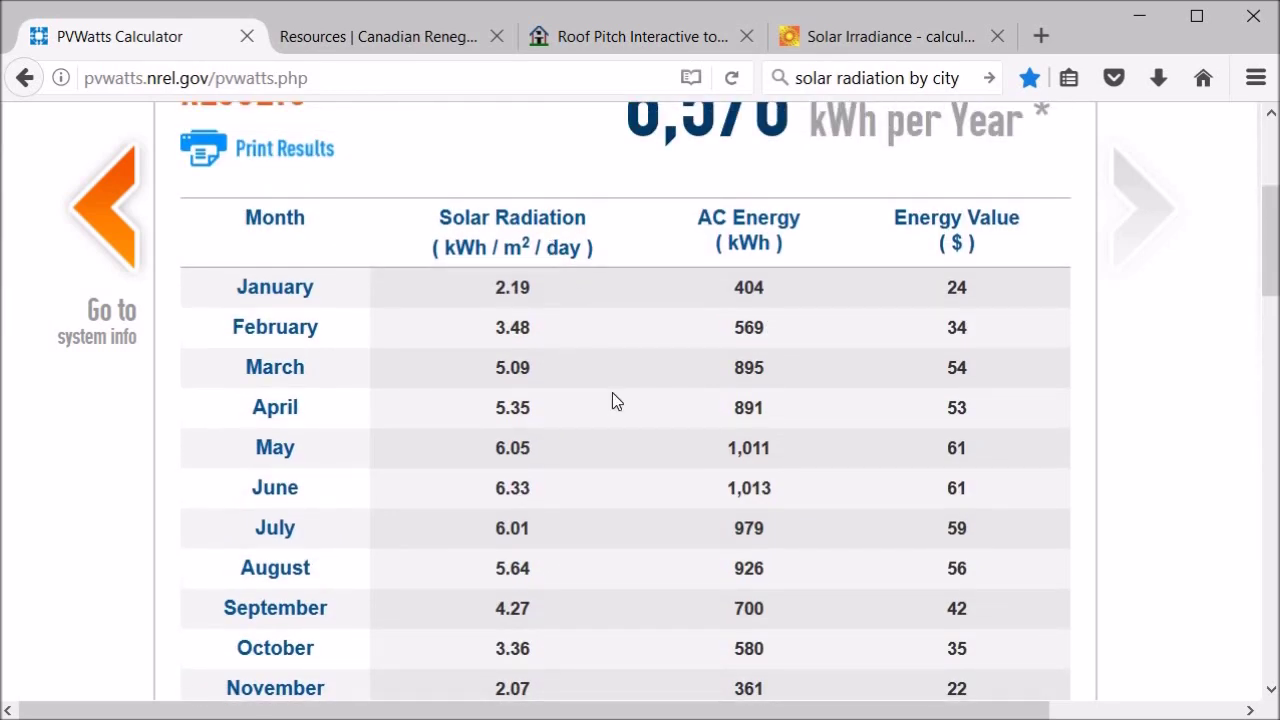
scroll(1057, 446, "down", 4)
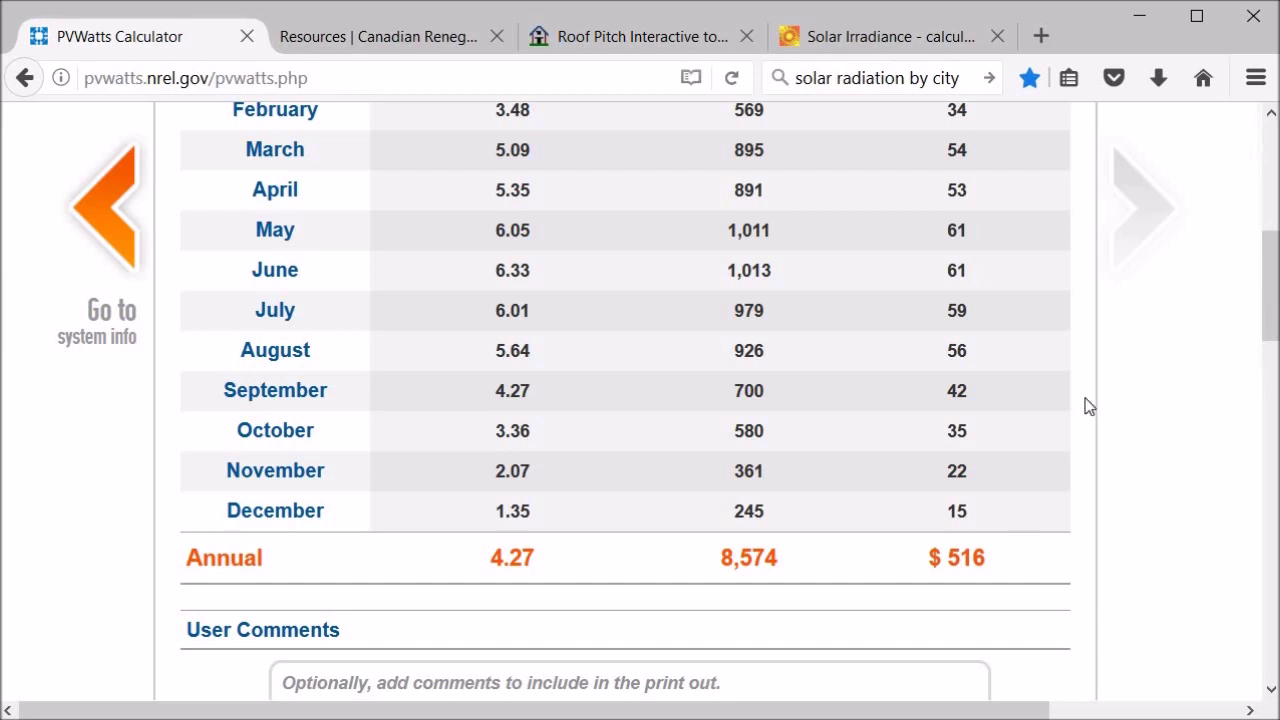
scroll(1124, 122, "up", 3)
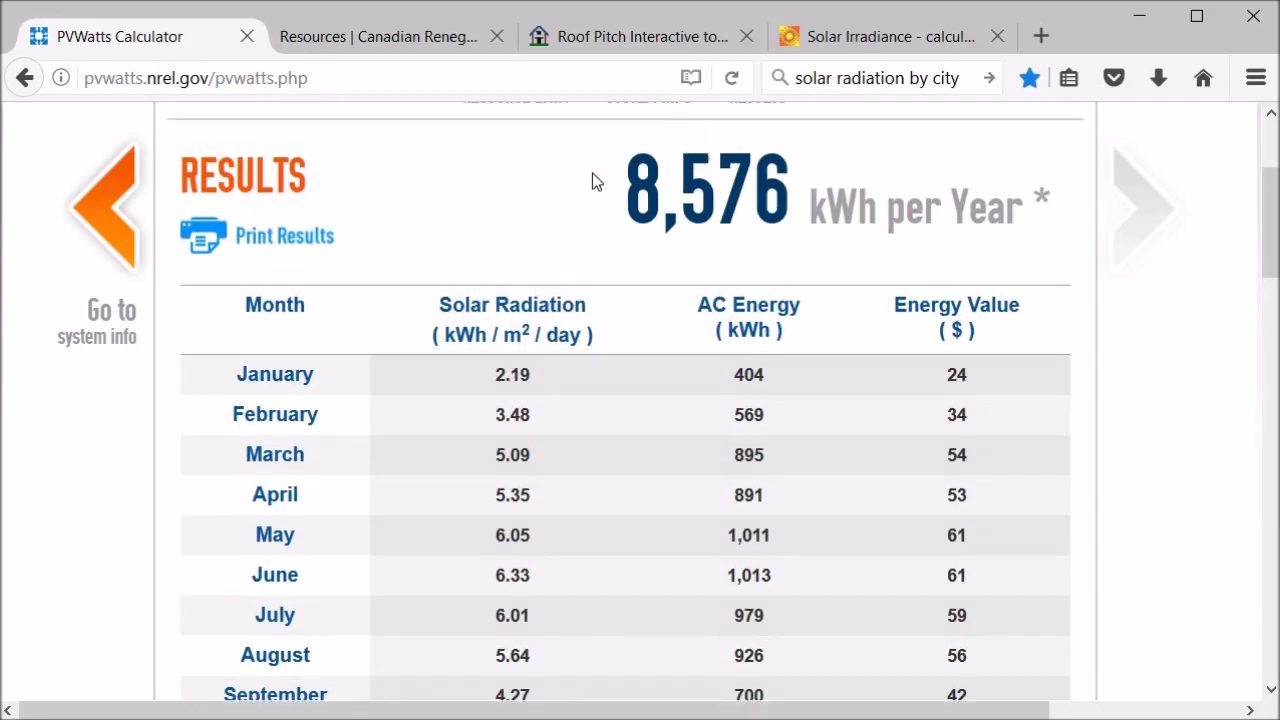
left_click(141, 200)
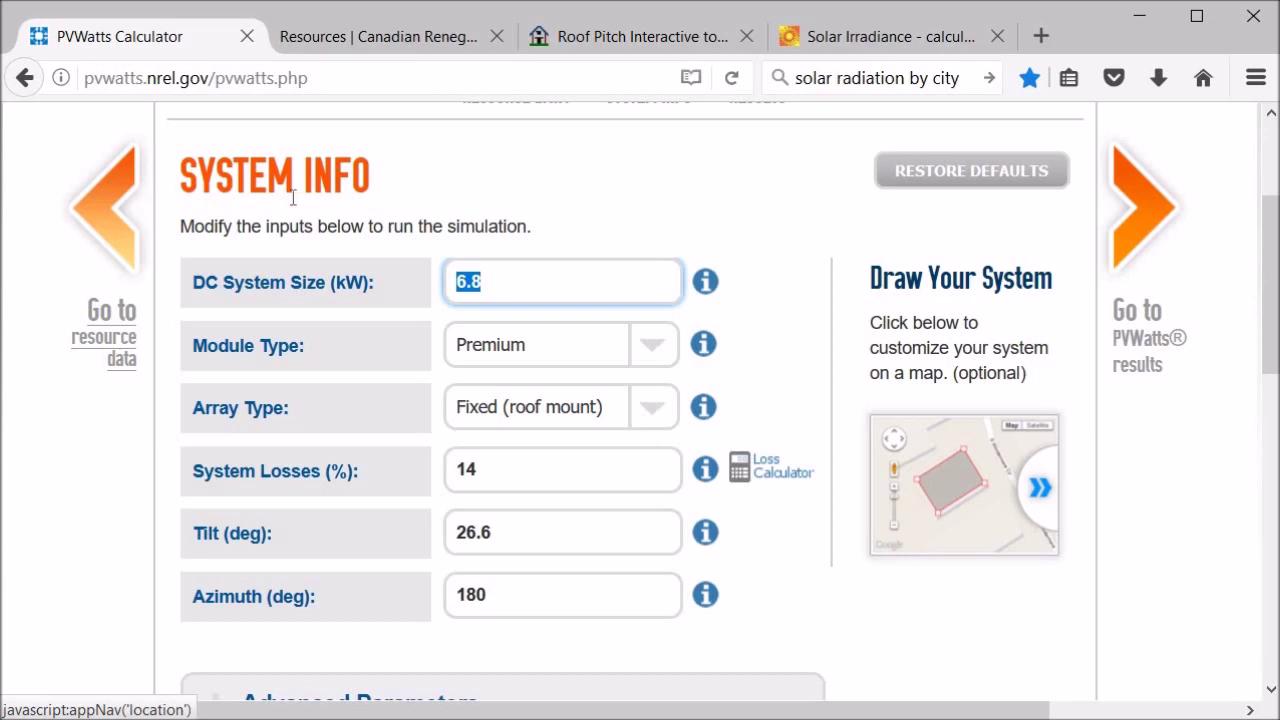
- Look up the tilt help's roof-pitch-to-tilt-angle table, then close it
scroll(773, 348, "down", 1)
scroll(770, 349, "down", 2)
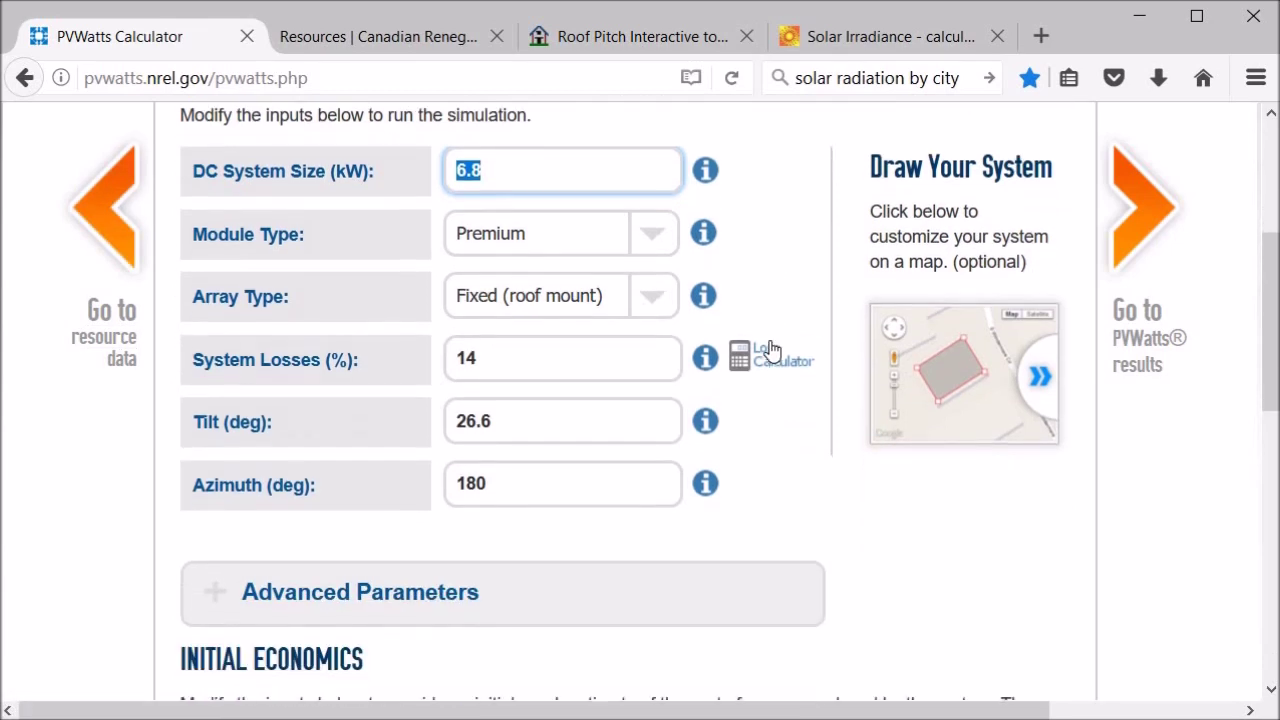
left_click(712, 430)
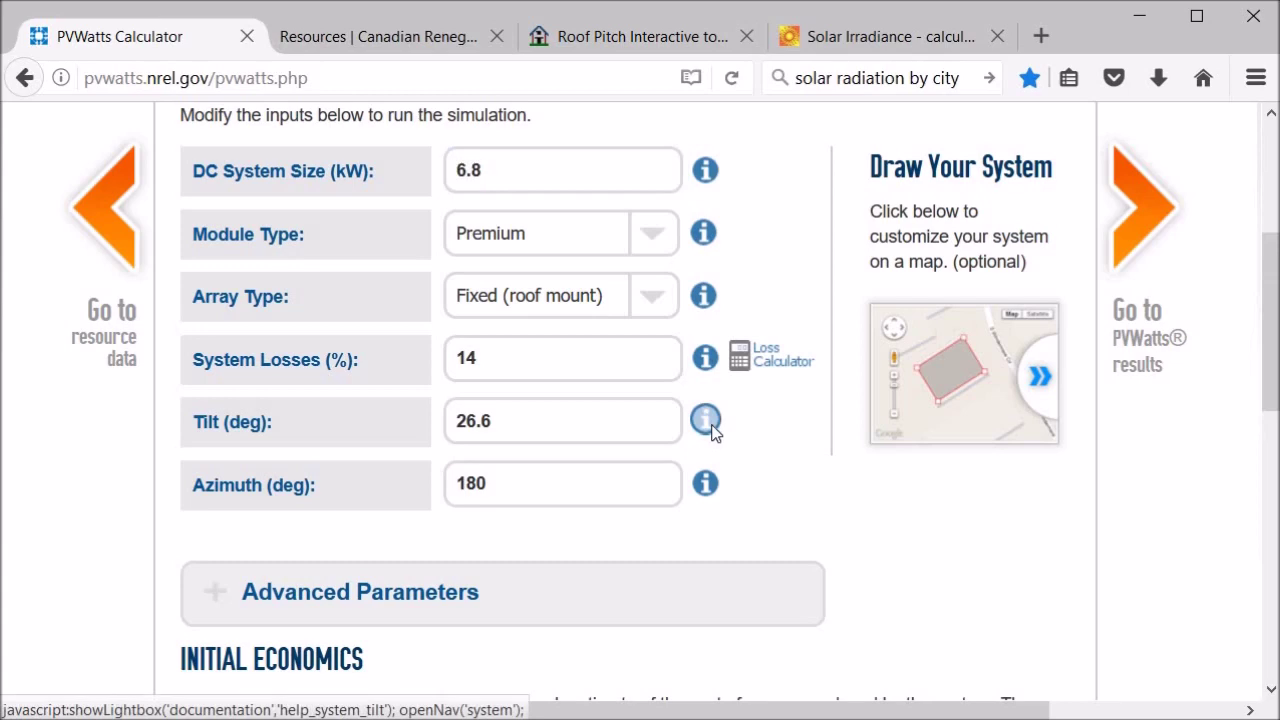
scroll(806, 586, "down", 3)
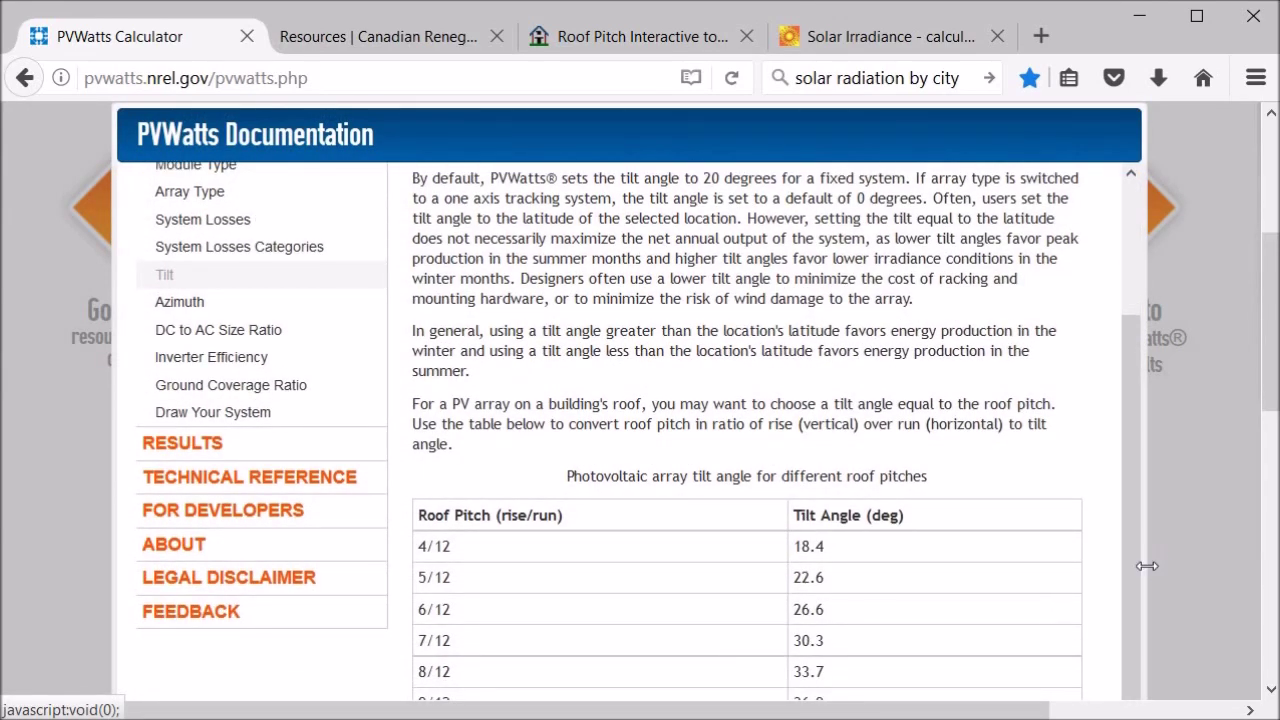
scroll(1121, 568, "down", 2)
scroll(1121, 568, "down", 1)
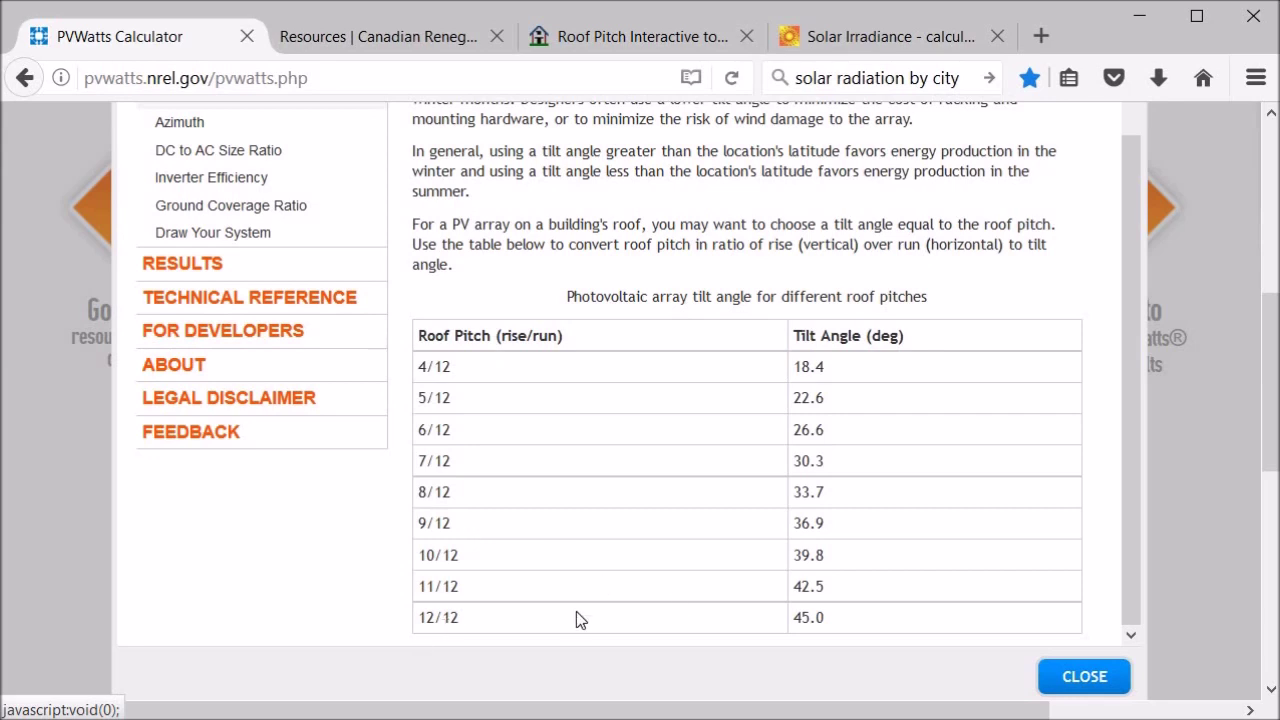
left_click(1068, 677)
- Rerun the estimate with a 45° tilt (8,956 kWh, $539 a year), then return to System Info
scroll(610, 354, "up", 2)
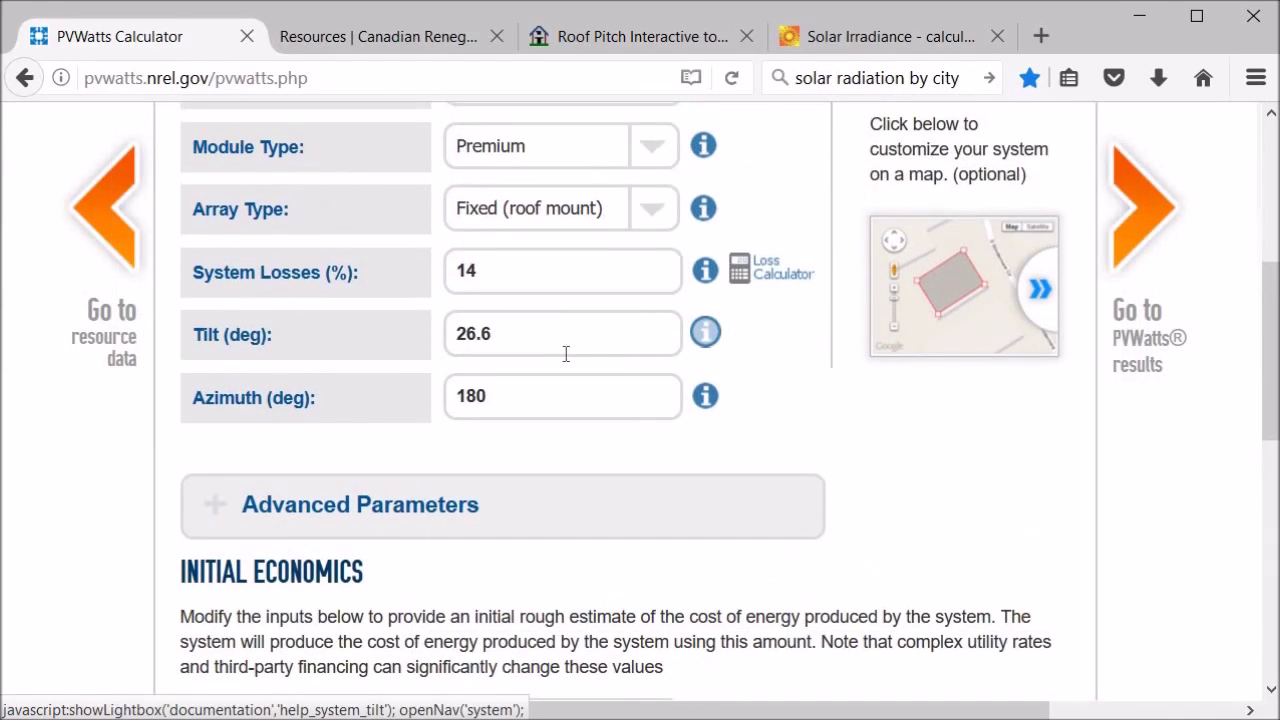
left_click(564, 352)
key("BackSpace")
key("BackSpace")
key("BackSpace")
key("BackSpace")
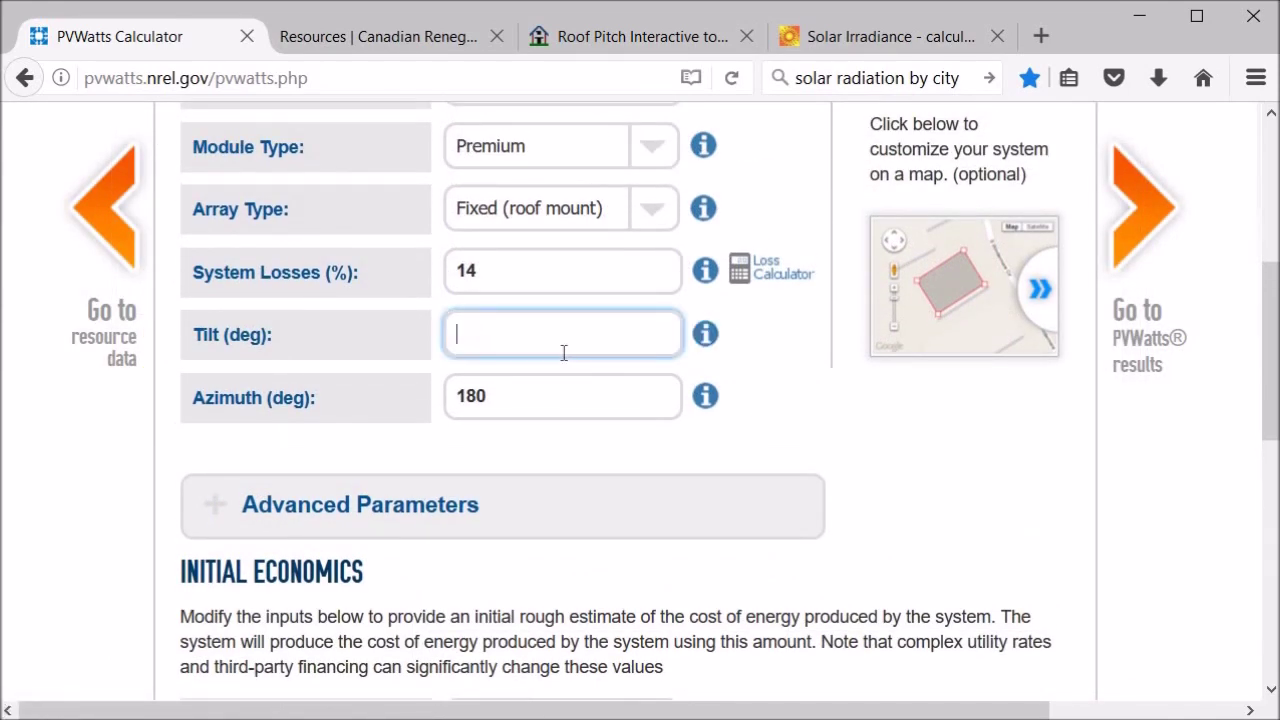
type("45")
left_click(1146, 225)
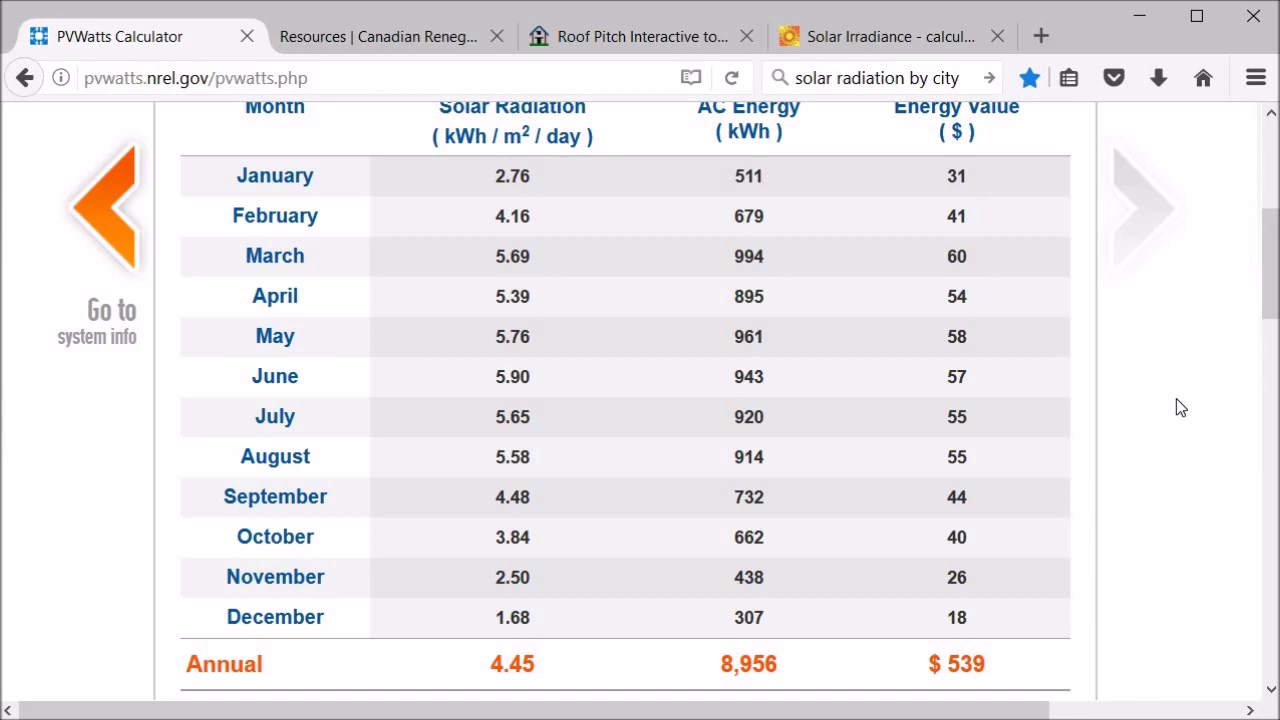
left_click(93, 223)
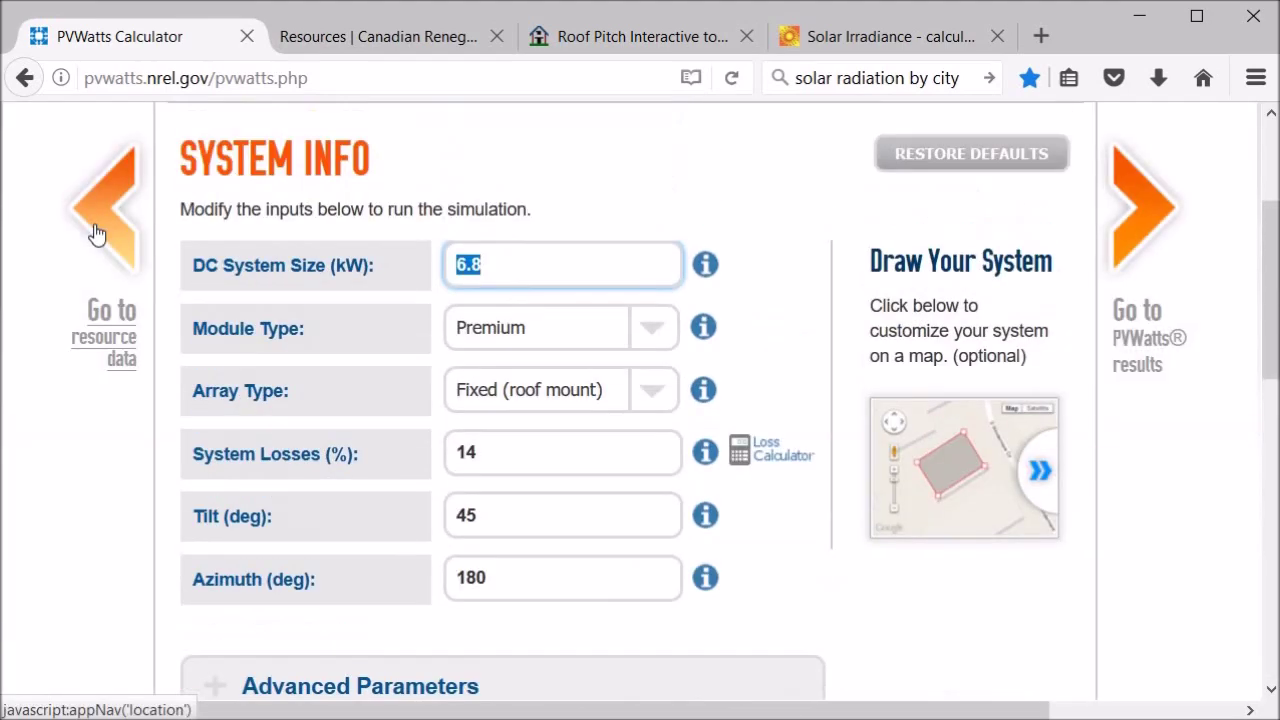
- Change the tilt from 45 to 90 degrees and recalculate the results
left_click(486, 524)
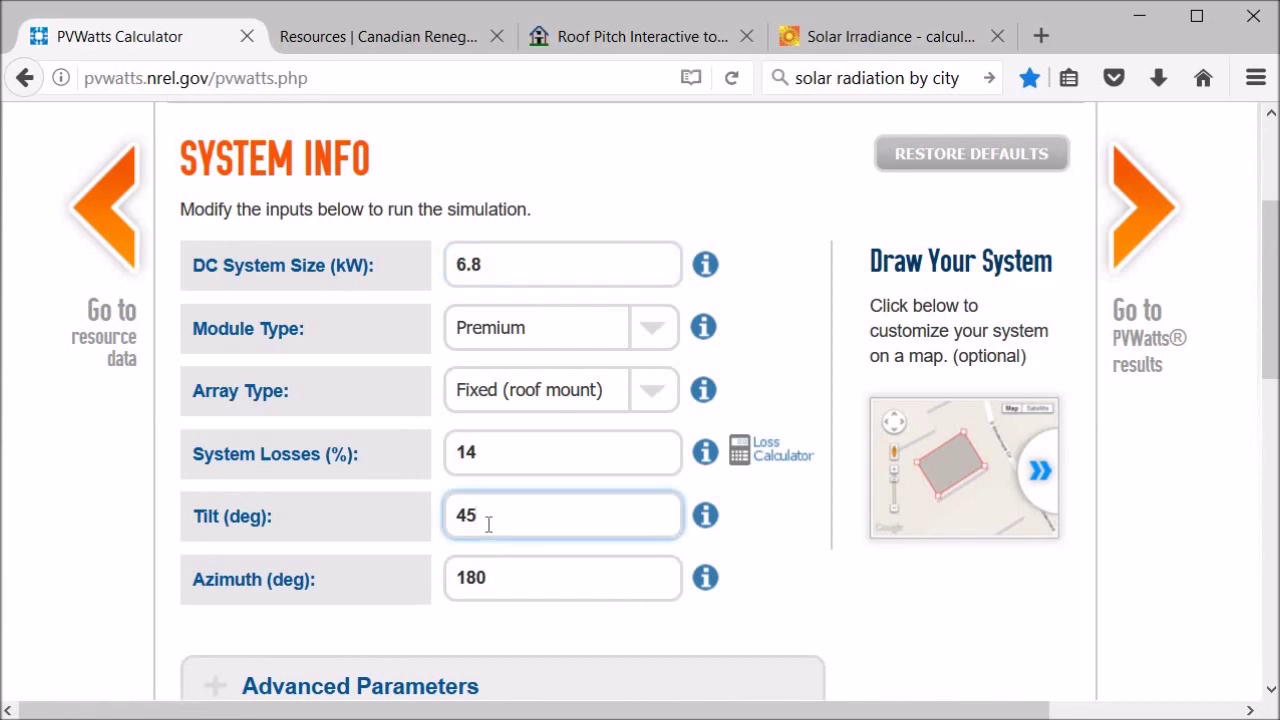
key("BackSpace")
key("BackSpace")
type("90")
left_click(1145, 258)
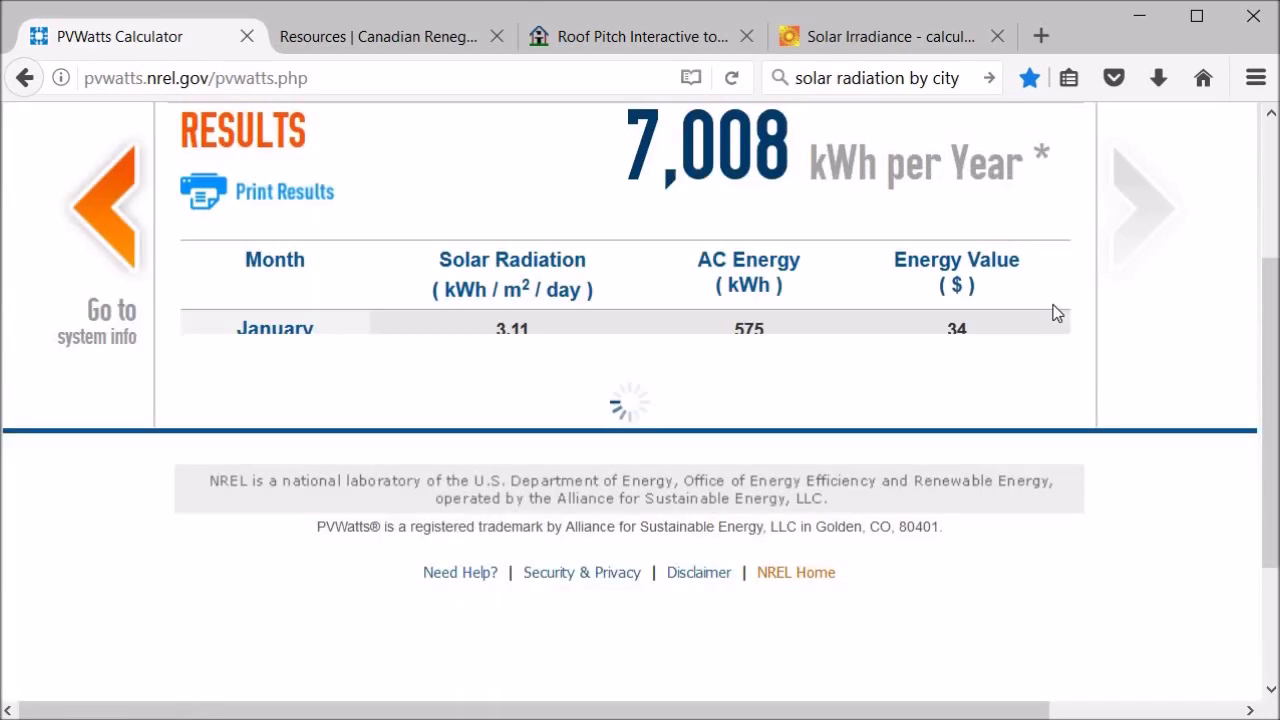
- Review the 90° tilt results table totalling 7,007 kWh and $420 a year
scroll(1151, 466, "down", 3)
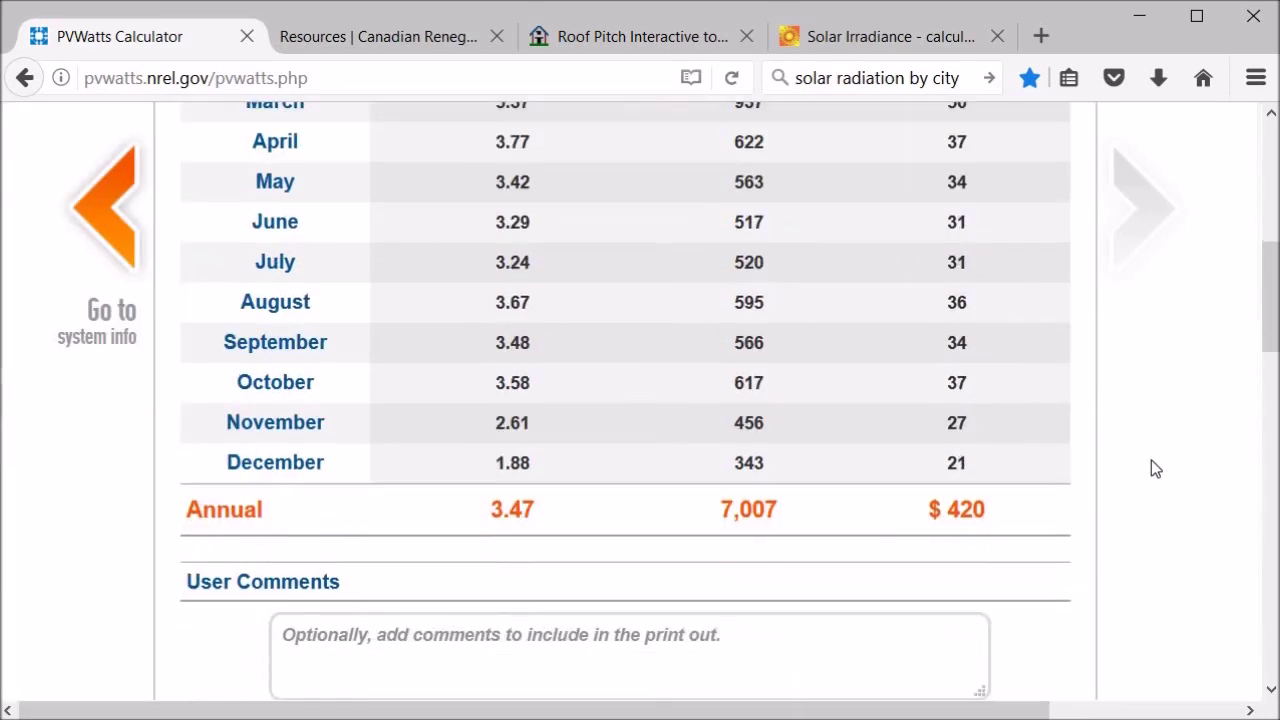
scroll(1152, 466, "up", 3)
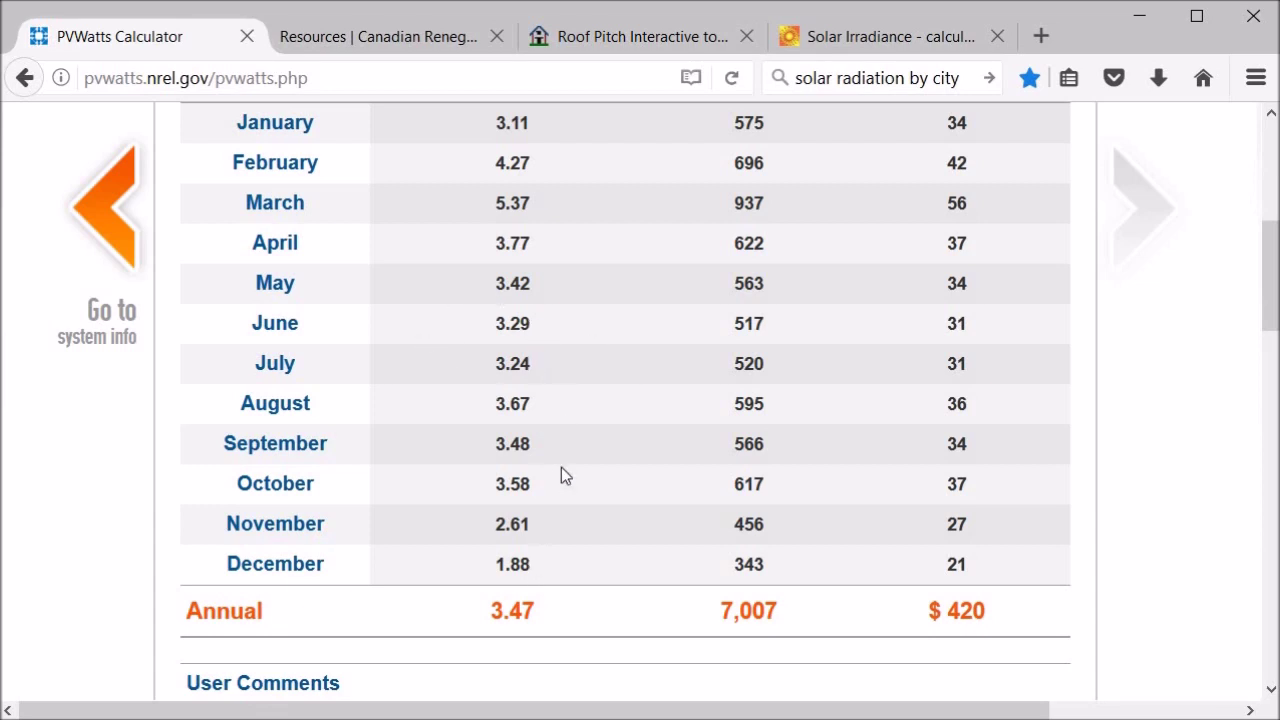
scroll(563, 521, "up", 2)
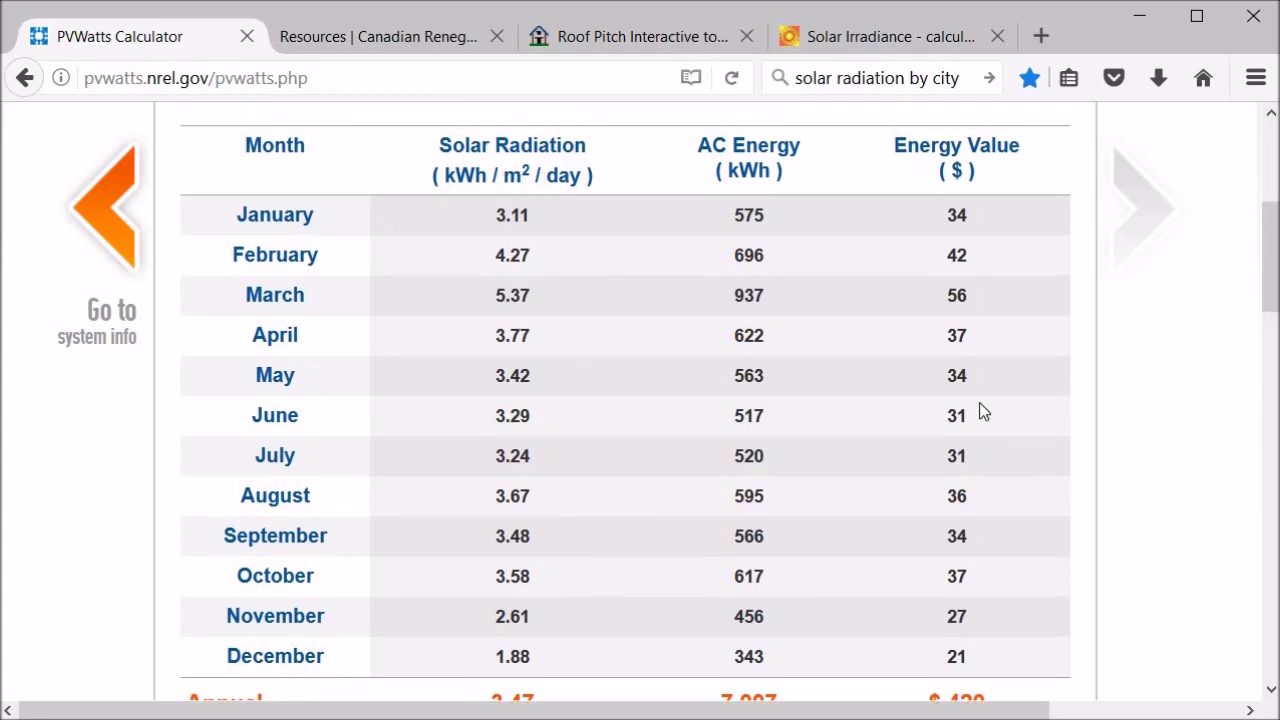
scroll(1128, 396, "down", 4)
scroll(1128, 396, "down", 1)
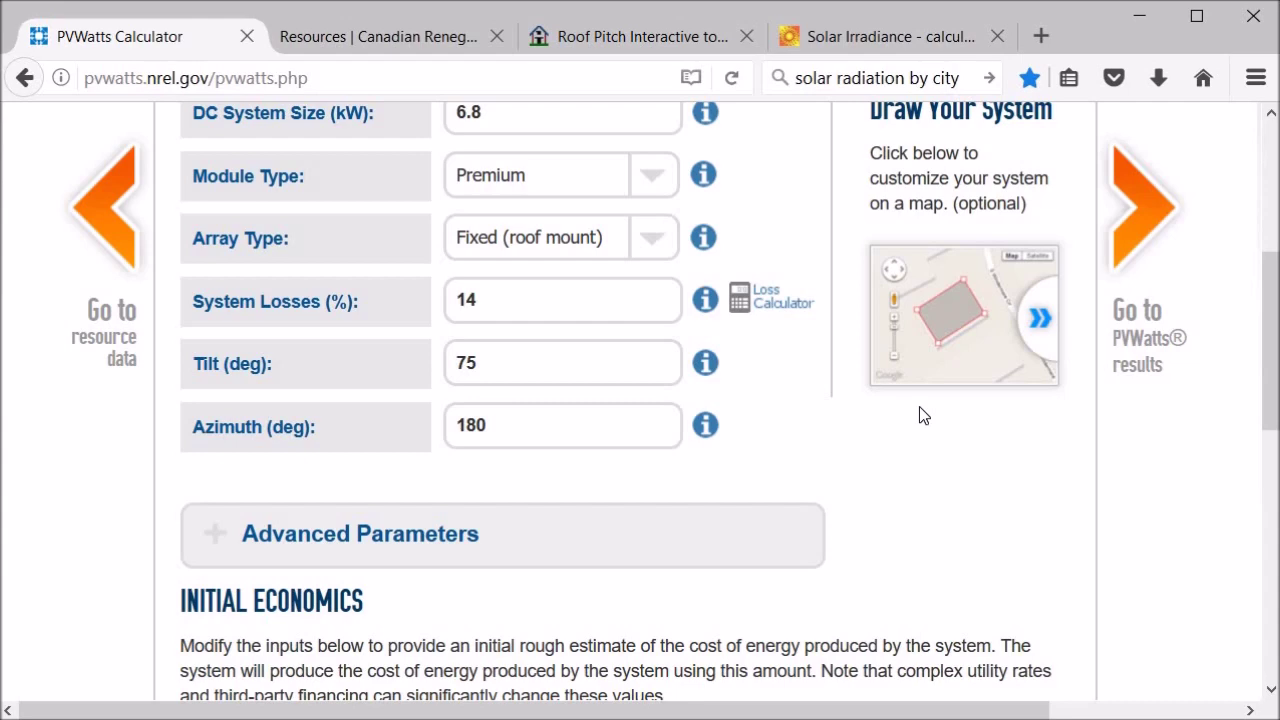
scroll(919, 406, "down", 5)
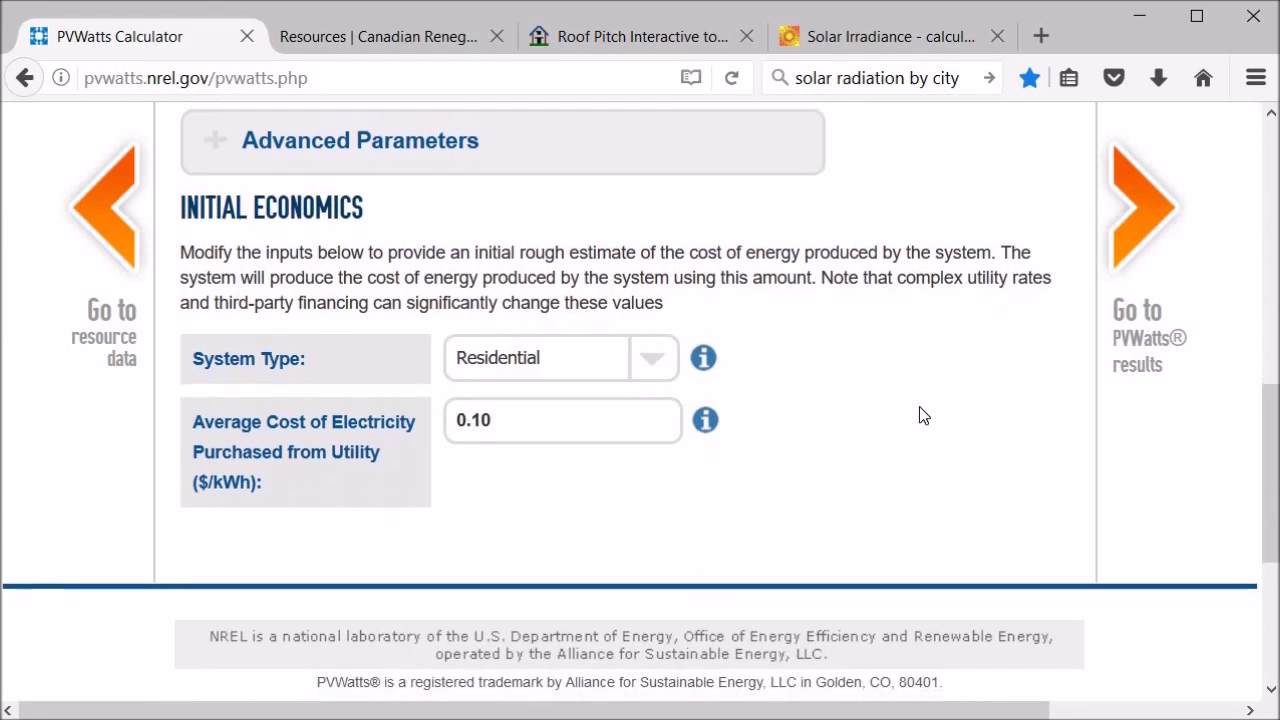
- Recalculate the results for a 75° tilt at $0.10/kWh electricity cost
scroll(919, 408, "up", 5)
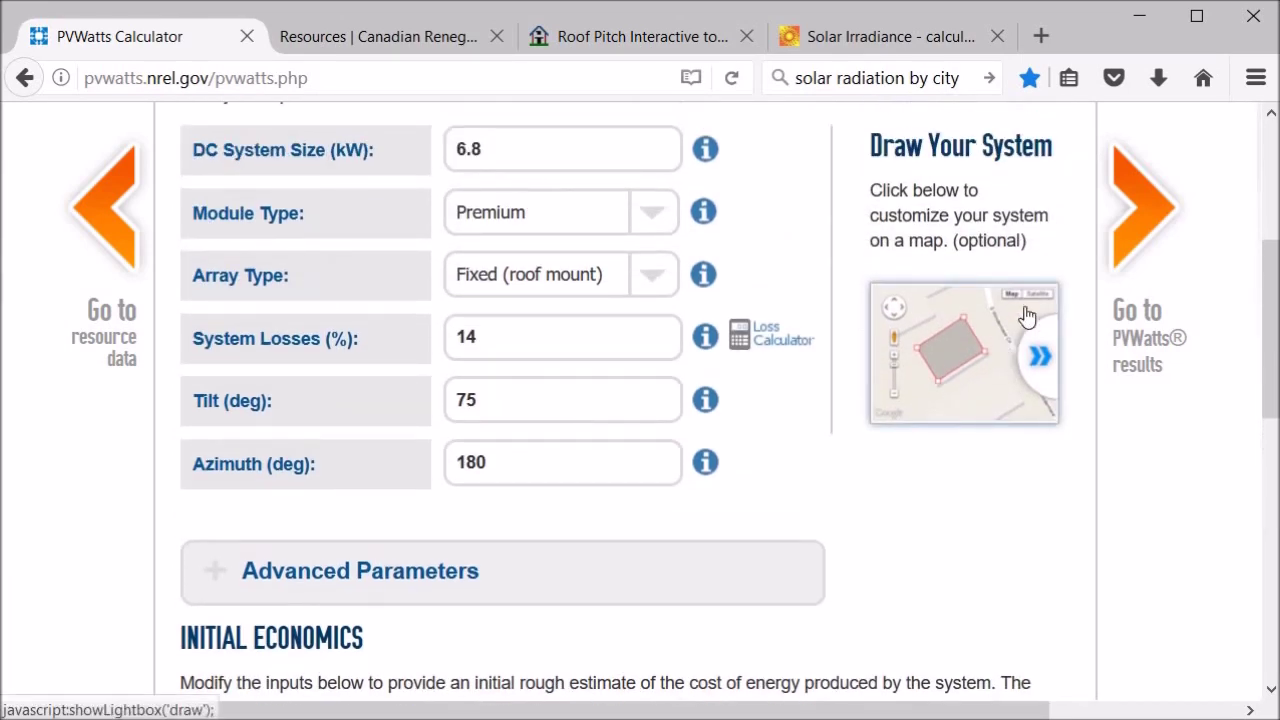
left_click(1117, 225)
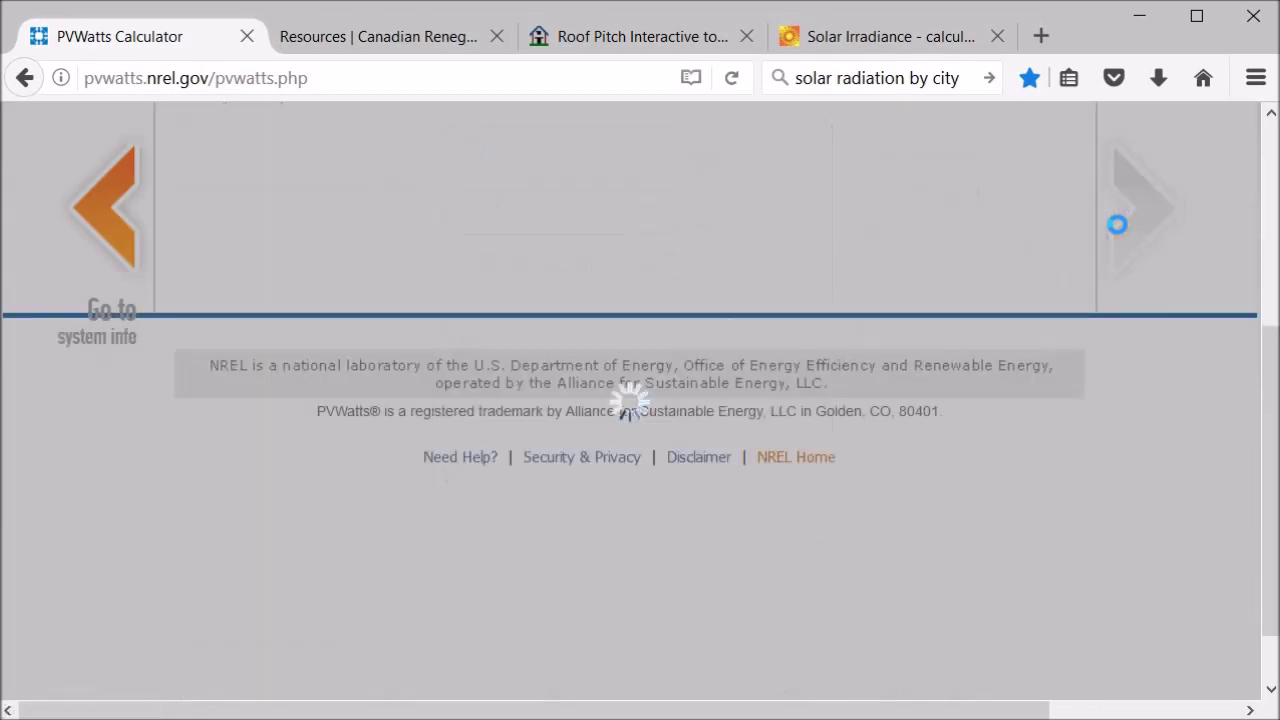